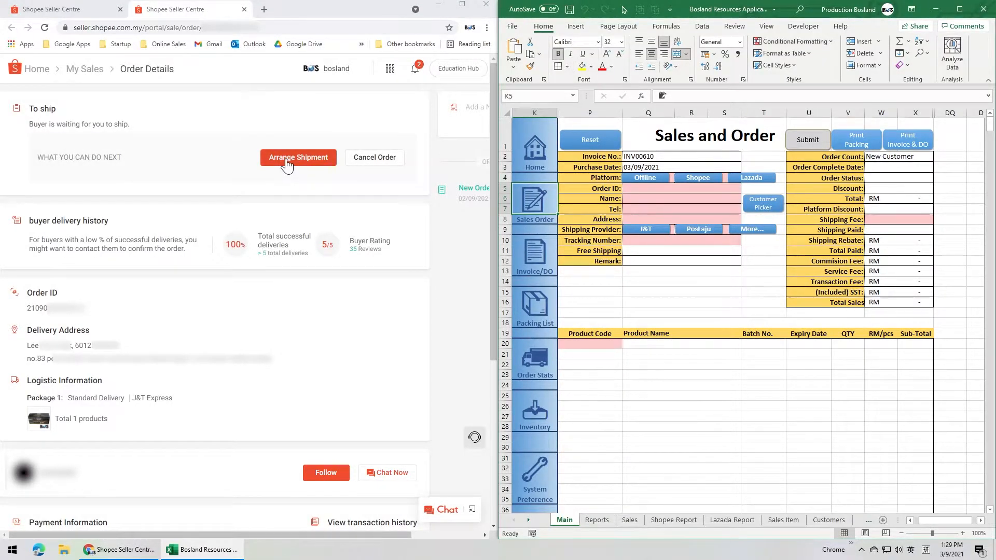
Step: Arrange the Shopee order's shipment with the J&T Express drop-off option and confirm it
left_click(285, 158)
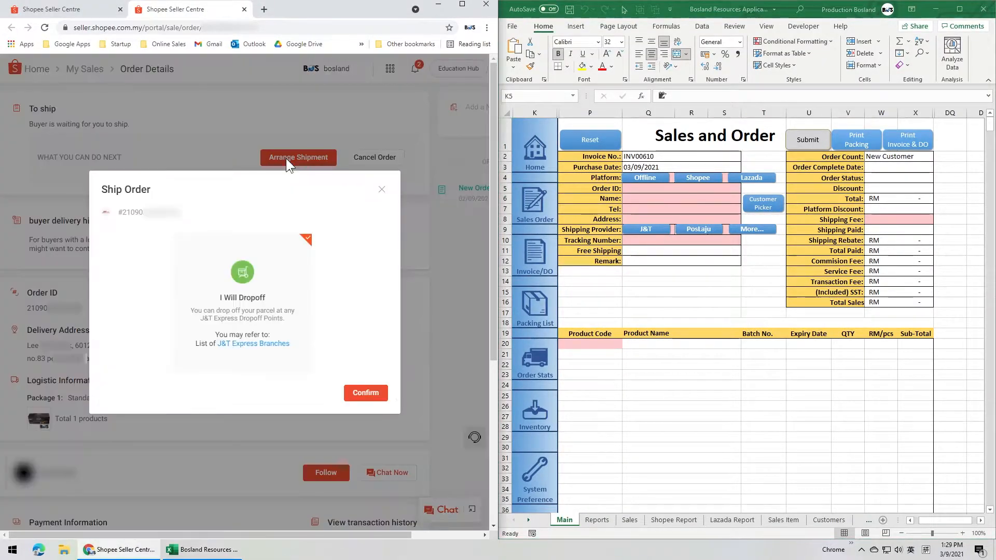
left_click(362, 391)
left_click(340, 378)
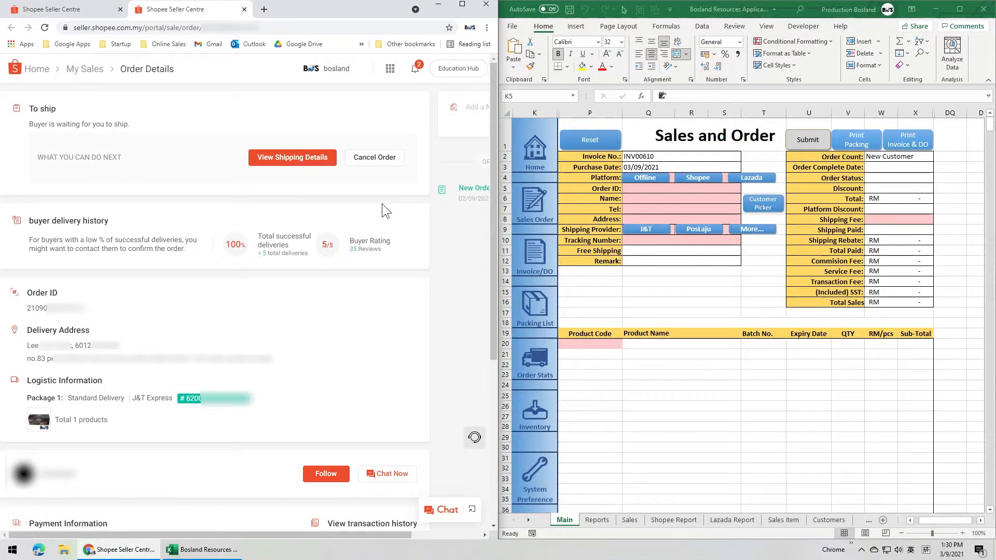
Step: Set the platform of the new sales order to Shopee in the Excel workbook
left_click(688, 178)
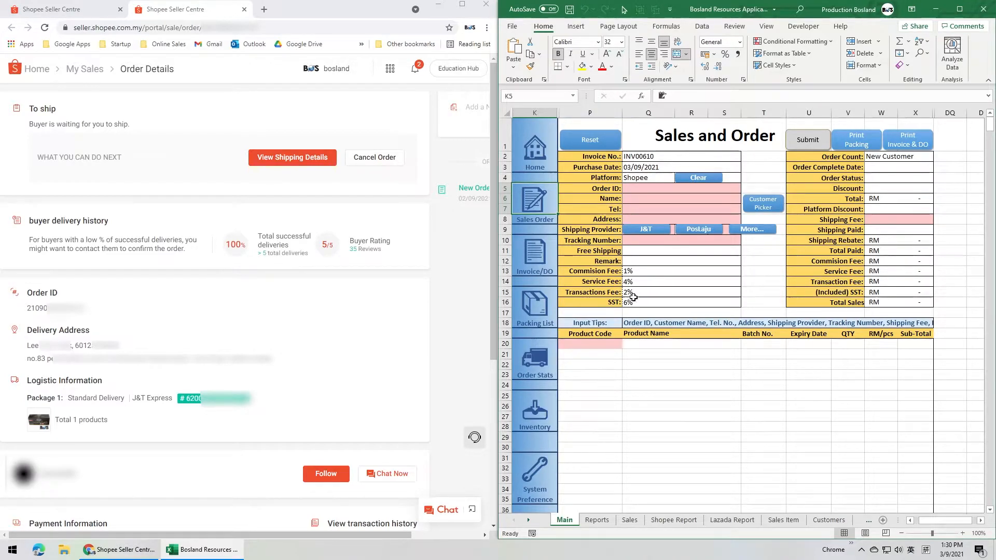
left_click(638, 262)
key("Return")
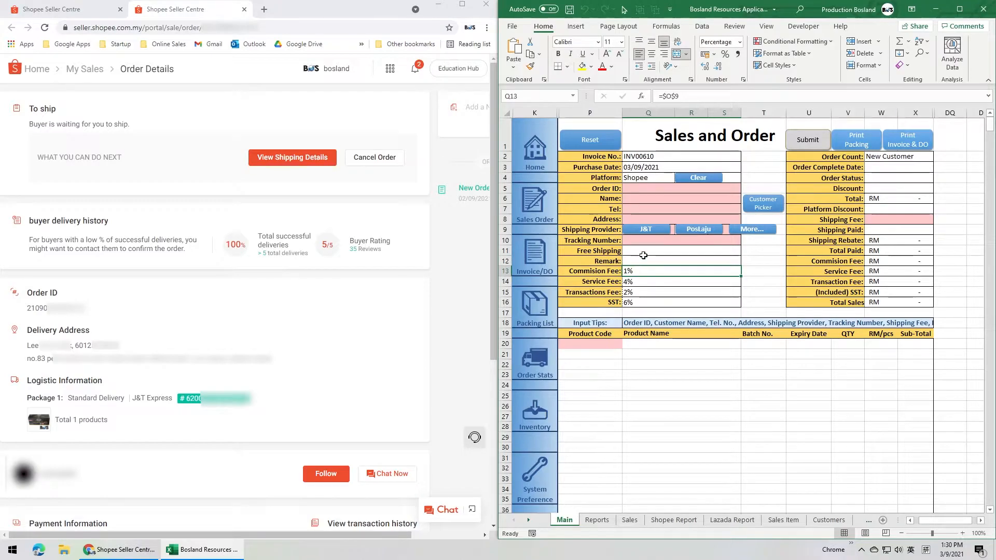
key("F2")
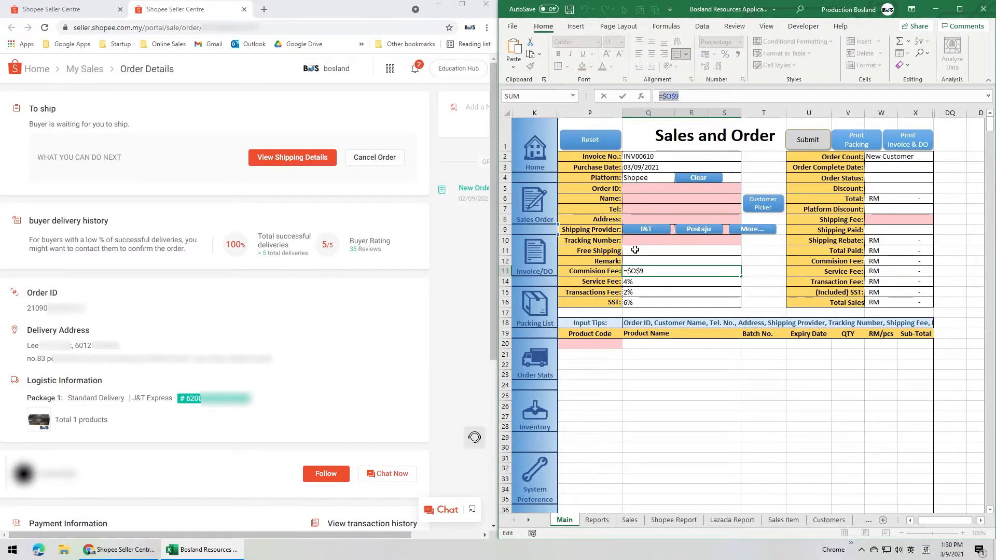
key("Escape")
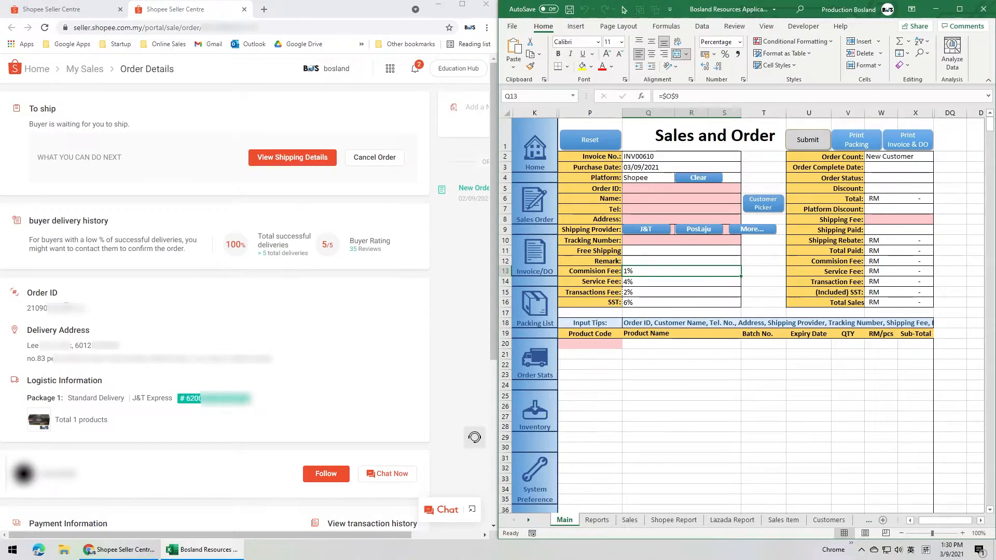
Step: Copy the order ID from the Shopee order details into the Order ID field of the Excel sales form
double_click(66, 308)
key("ctrl+c")
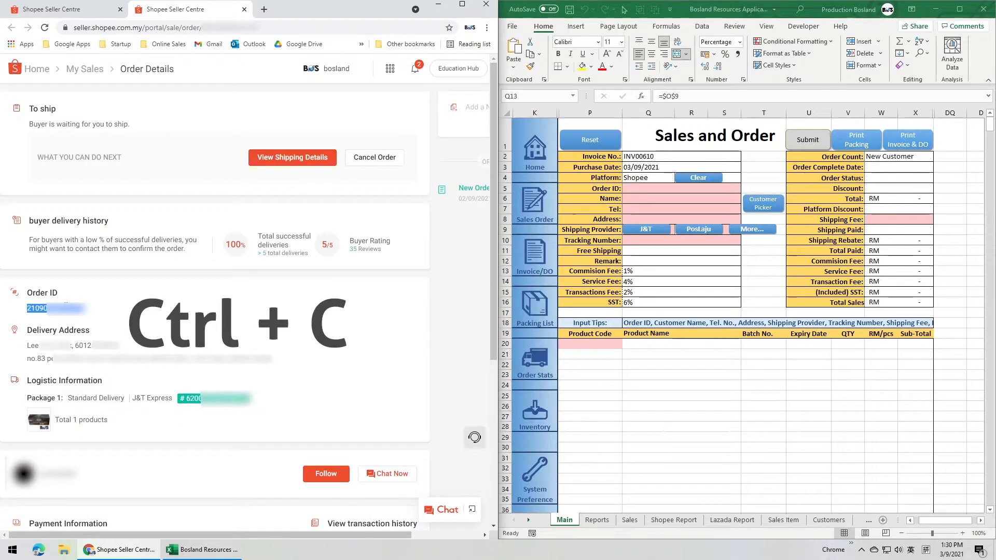
left_click(646, 189)
key("ctrl+v")
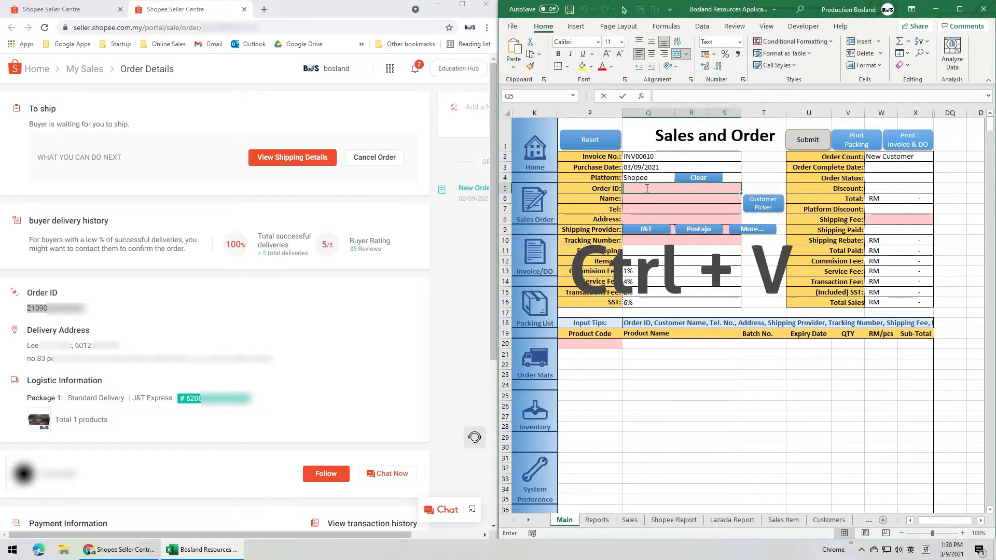
left_click(645, 200)
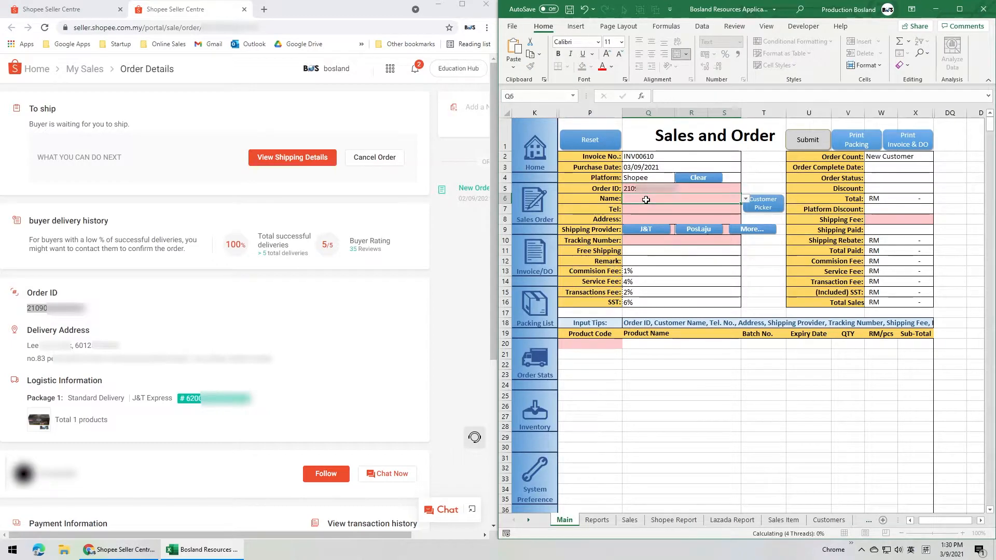
Step: Copy the customer's name, phone number and address from the Shopee delivery details into the matching sales form fields
left_click_drag(27, 345, 272, 359)
left_click(646, 199)
key("ctrl+v")
left_click(646, 209)
key("ctrl+v")
left_click(642, 219)
key("ctrl+v")
Step: Set the shipping provider to J&T Express and copy the package's tracking number from Shopee into the sales form
double_click(223, 398)
left_click(646, 229)
left_click(661, 240)
key("ctrl+v")
left_click(652, 253)
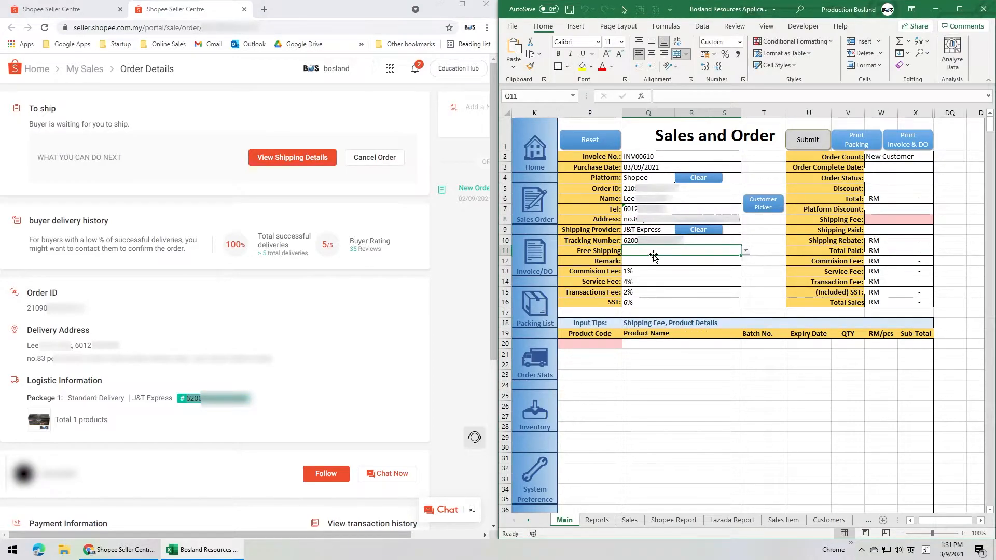
left_click(880, 190)
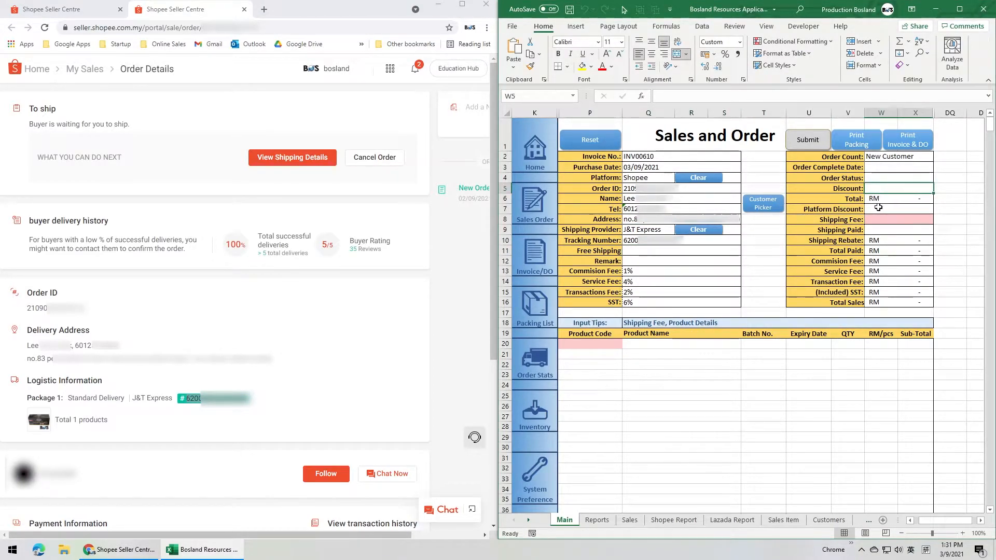
left_click(877, 210)
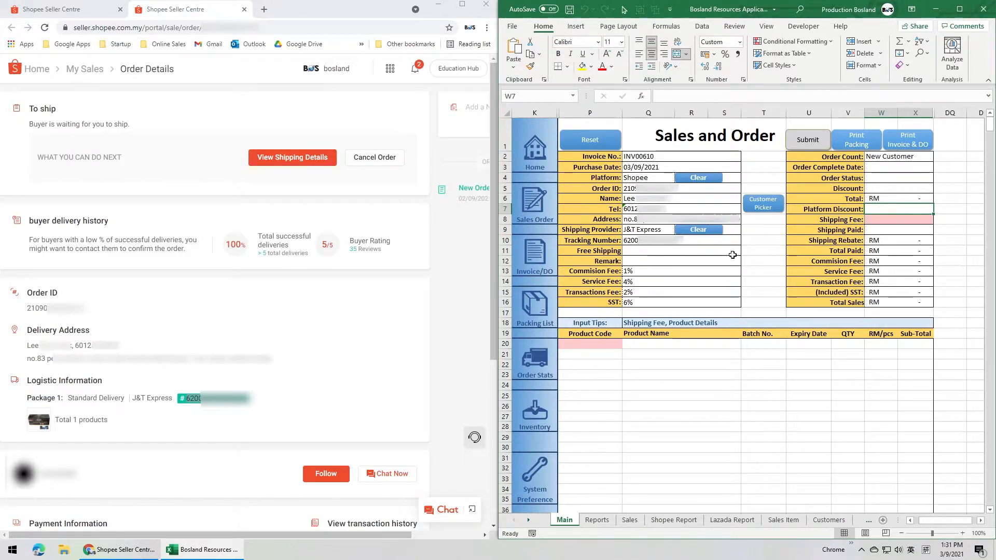
double_click(658, 262)
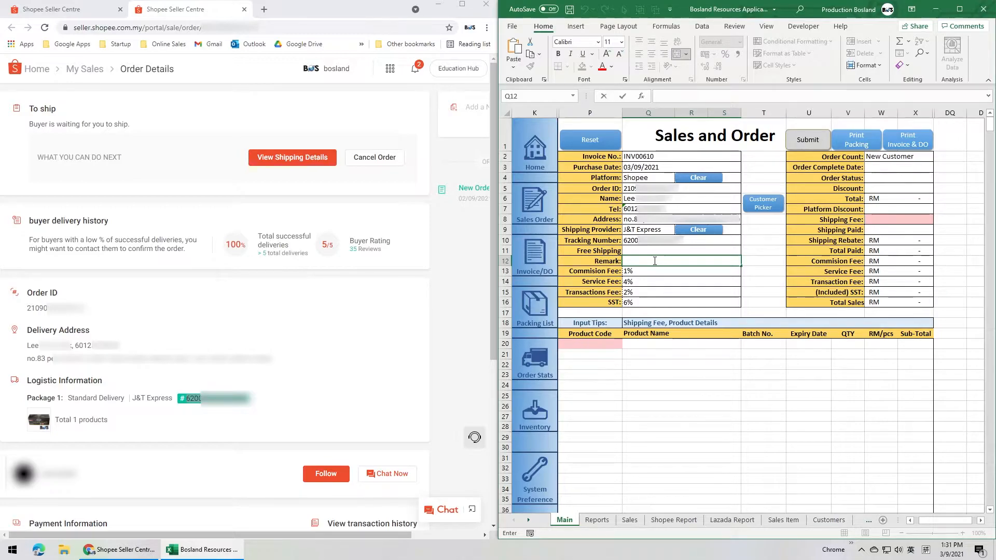
key("Escape")
Step: Expand the income details under Payment Information on the Shopee order page
scroll(417, 456, "down", 5)
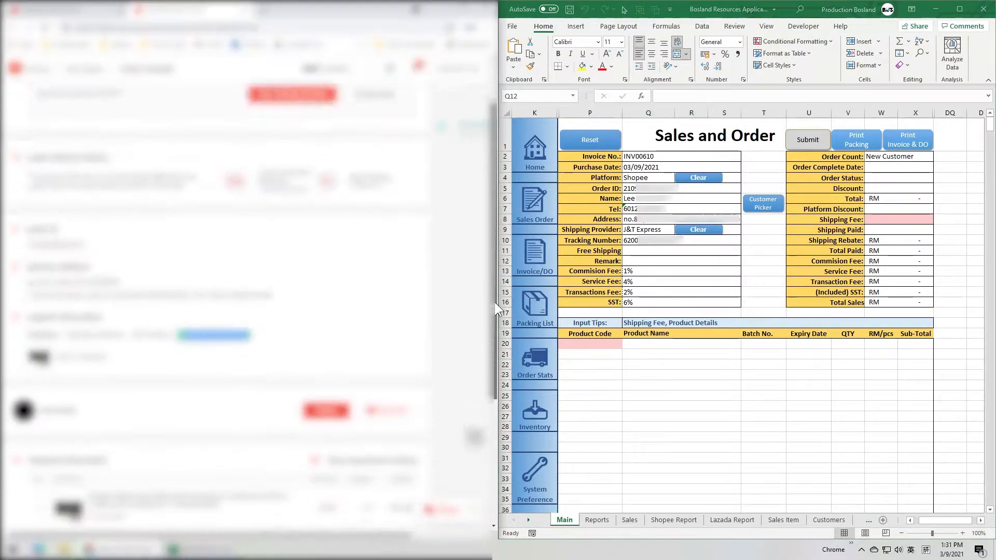
left_click(413, 467)
left_click(410, 347)
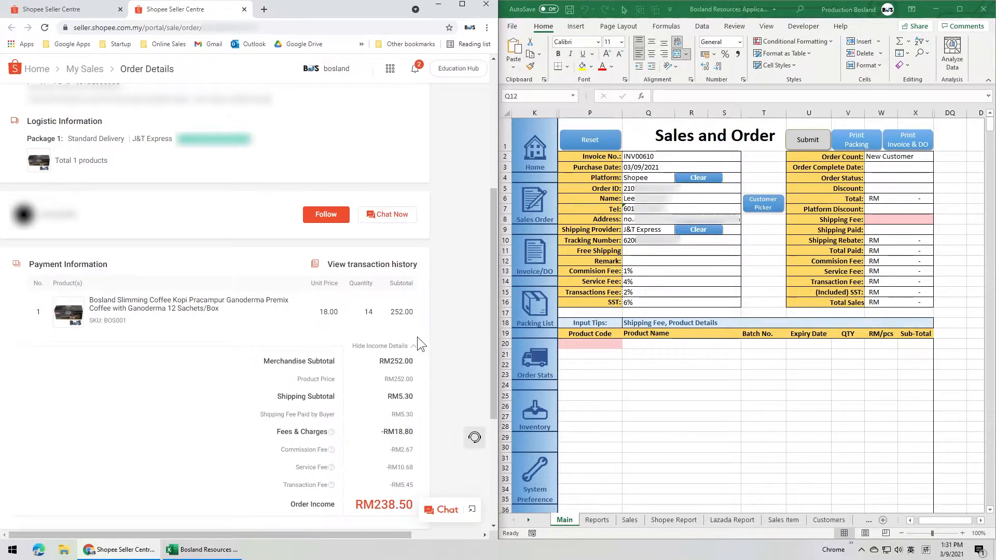
scroll(492, 365, "down", 2)
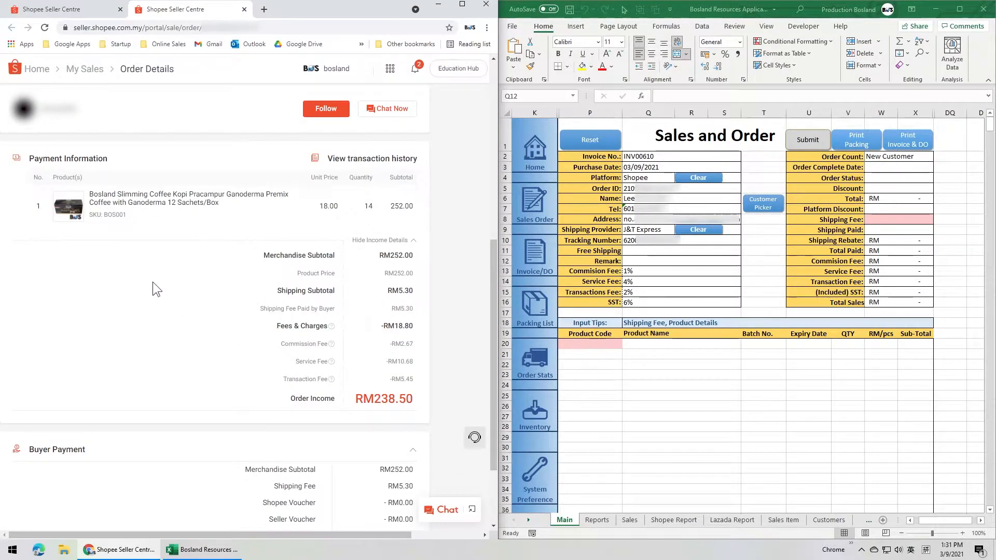
Step: Enter product code BOS001 on the first item row of the Excel sales form with a quantity of 14
double_click(119, 214)
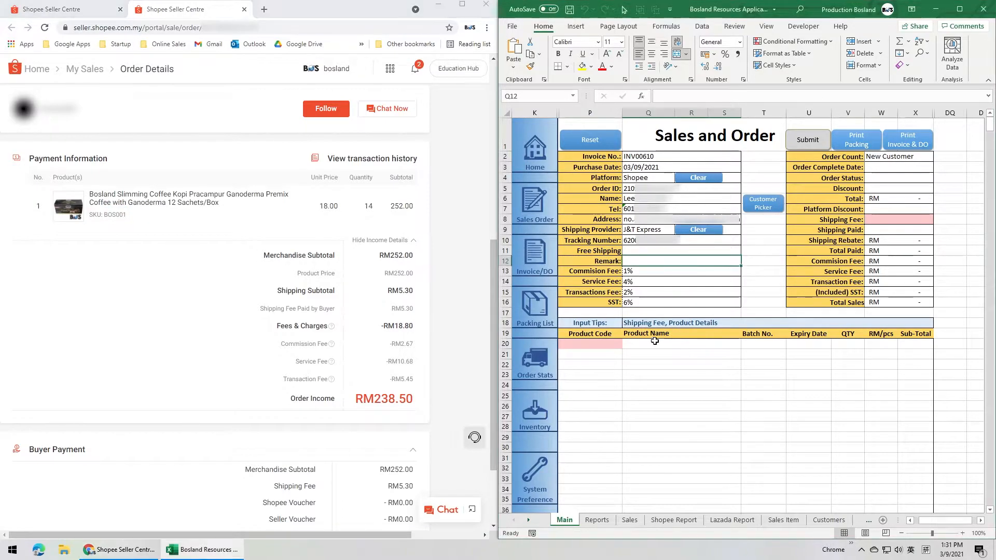
left_click(596, 343)
type("BOS001")
left_click(641, 343)
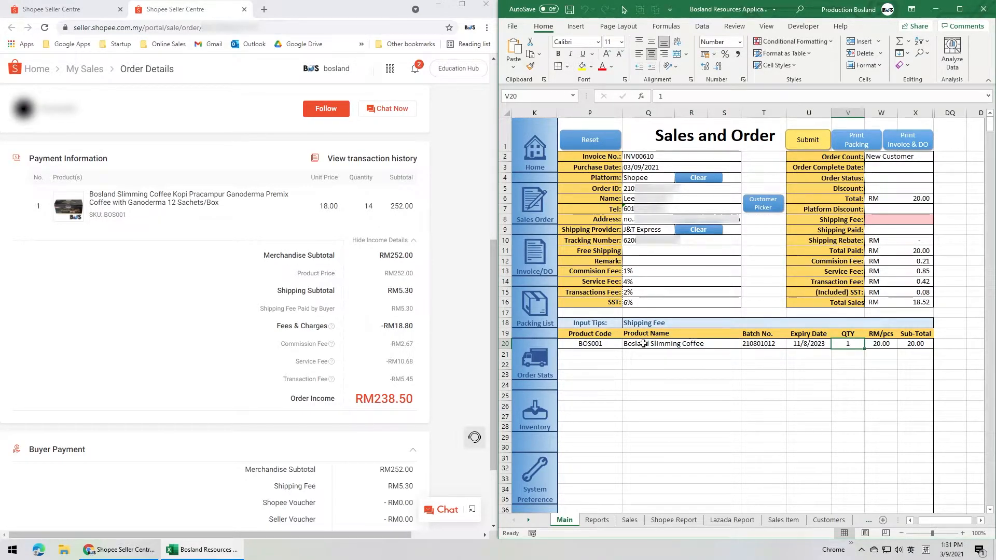
type("14")
left_click(879, 343)
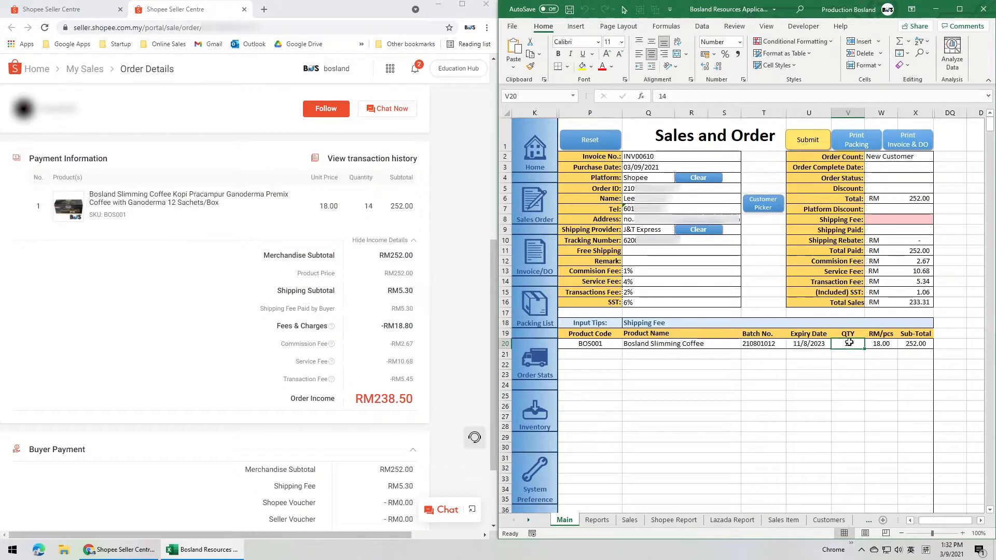
Step: Set the Free Shipping option of the sales order to Seller Shipping Subsidy
left_click(897, 218)
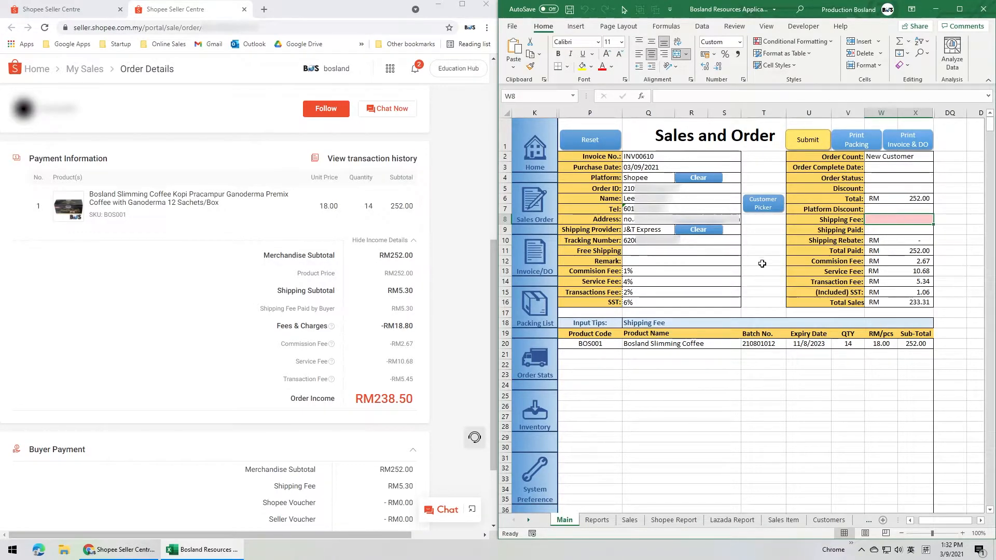
left_click(718, 251)
left_click(746, 251)
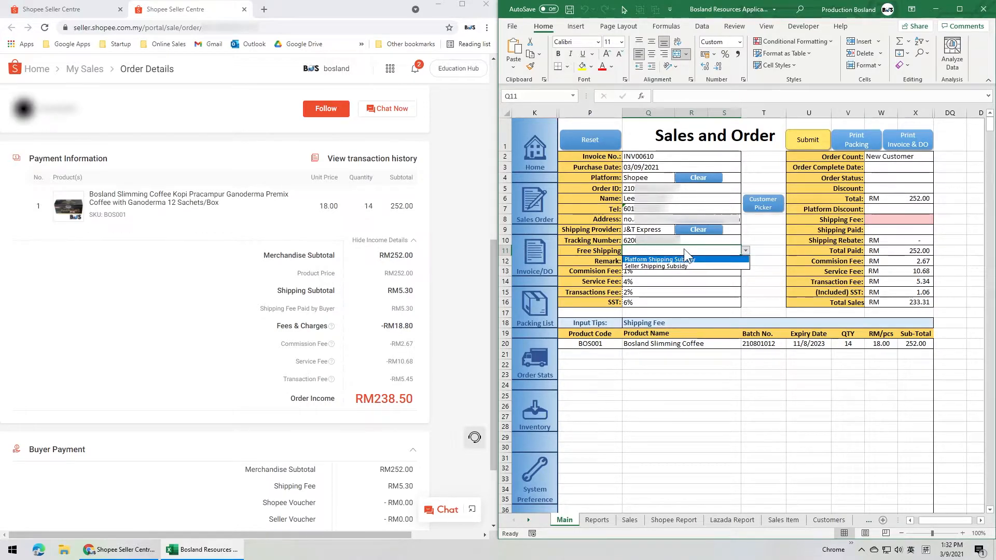
left_click(743, 249)
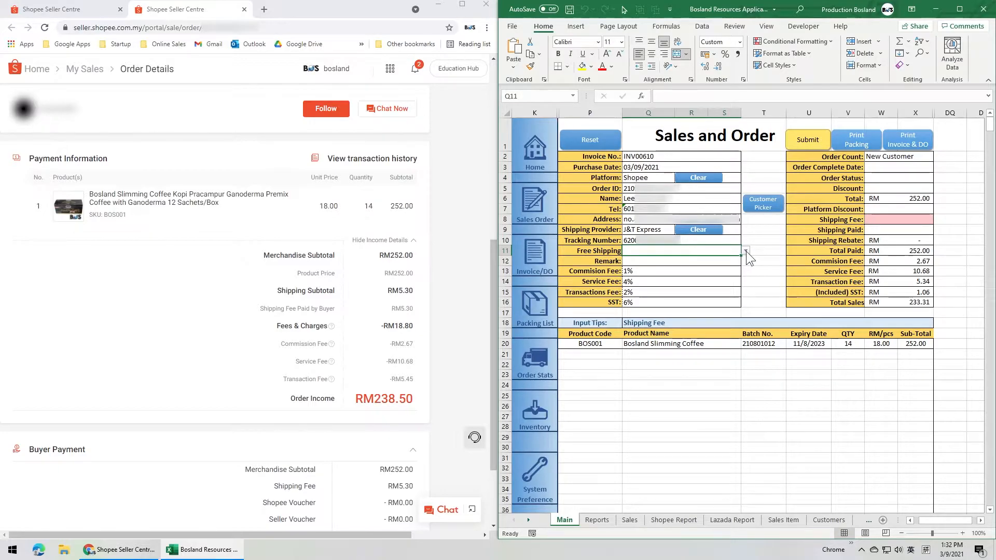
left_click(745, 251)
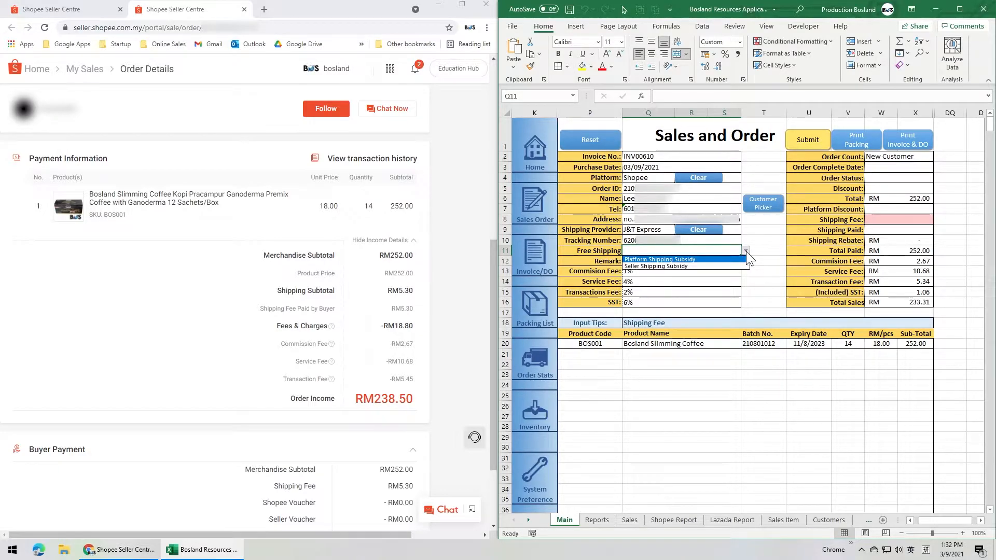
left_click(693, 266)
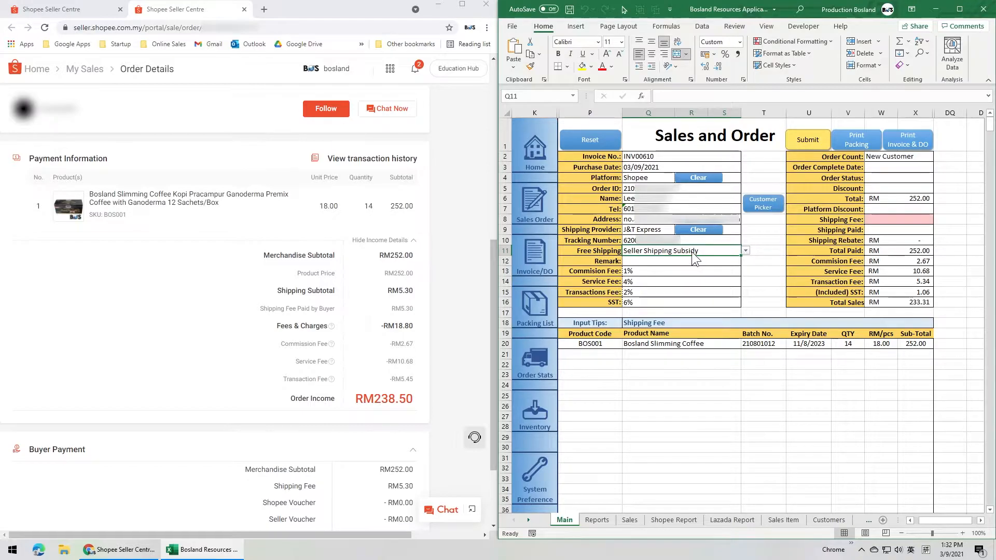
left_click(691, 251)
Step: Enter the buyer-paid shipping fee from the Shopee order, 5.30, as Shipping Paid in the sales form
left_click(432, 290)
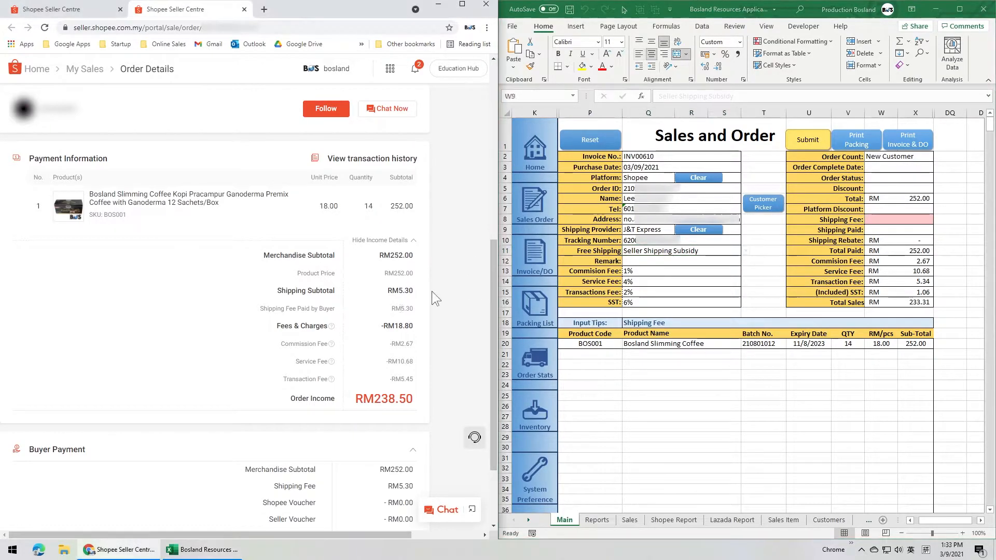
left_click_drag(400, 308, 413, 309)
left_click(431, 307)
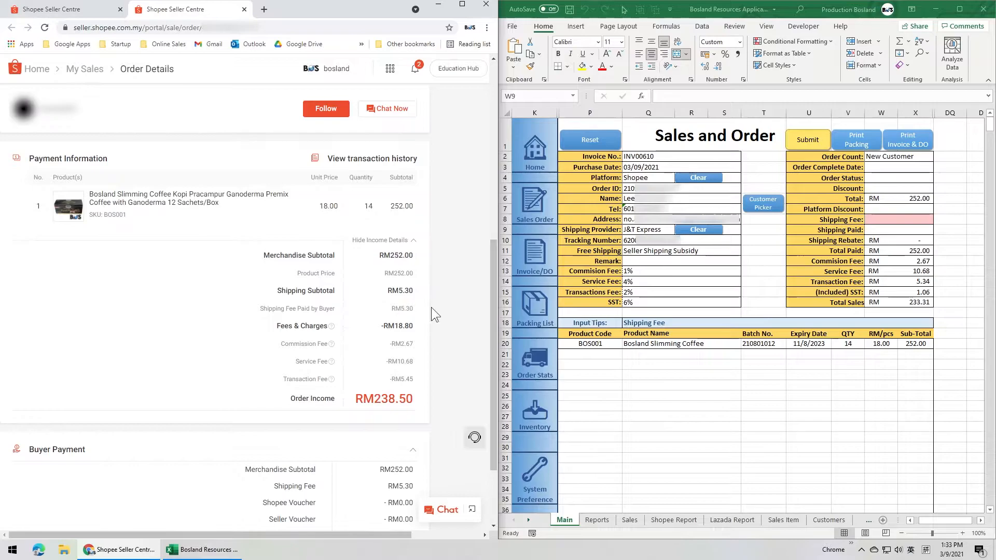
left_click(895, 228)
type("5.30")
key("Return")
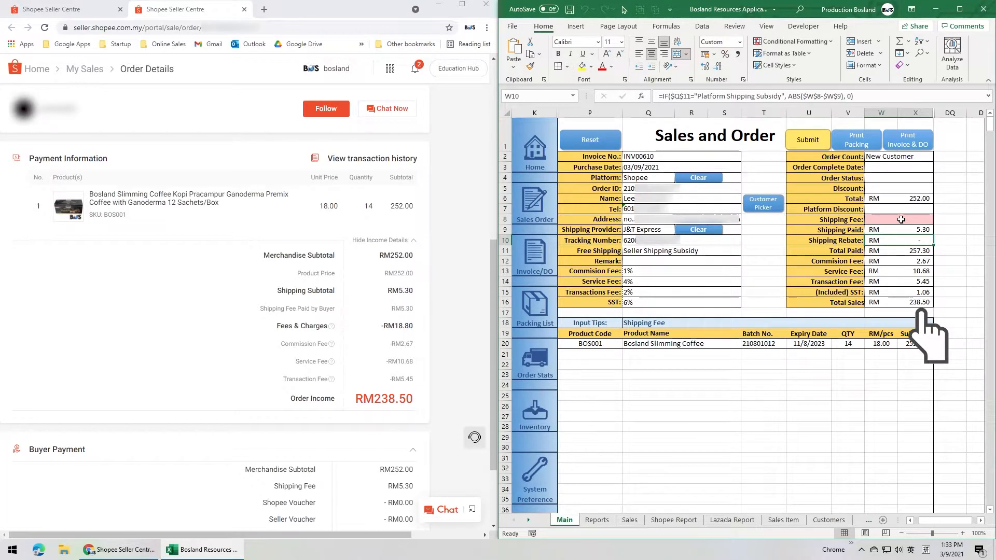
Step: Set the Shipping Fee of the sales order to 5.3 and submit the order
left_click(901, 220)
type("5.3")
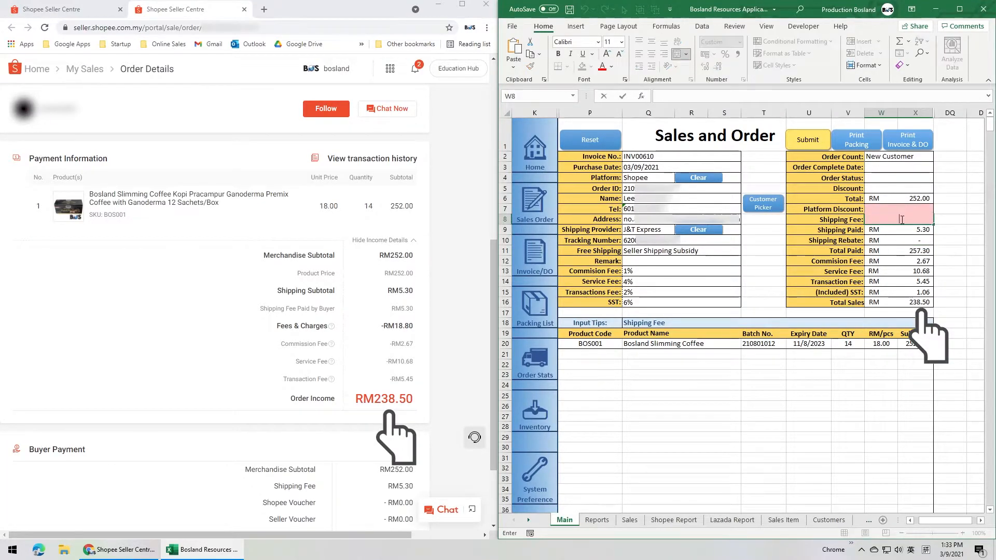
key("Return")
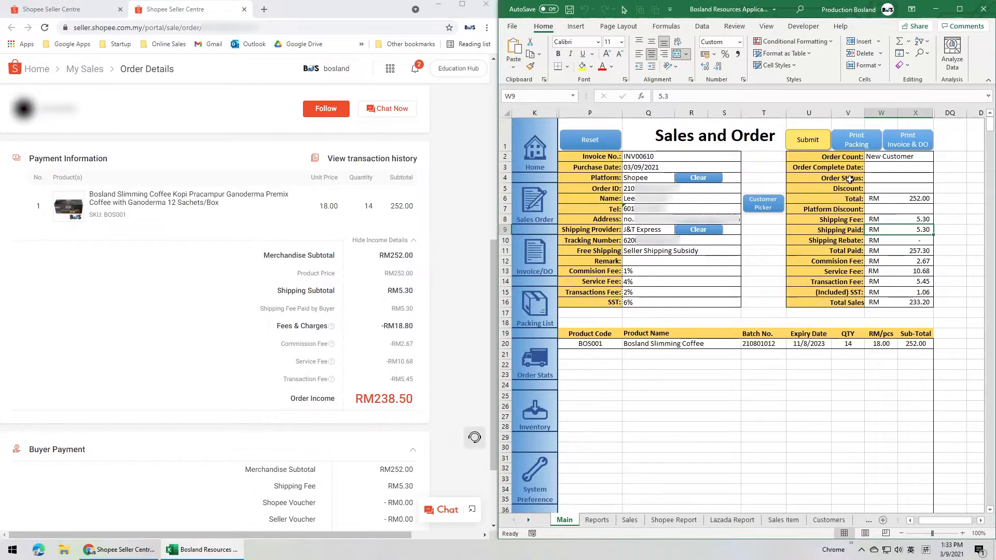
left_click(804, 140)
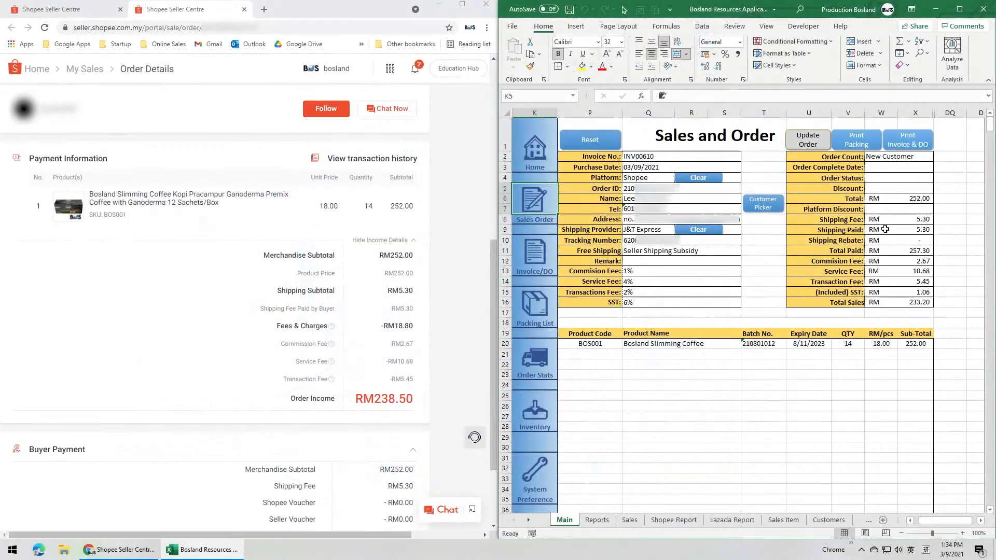
Step: Choose Canon LBP6030/6040/6018L as the workbook's printer and return to the sales form
left_click(521, 24)
left_click(523, 186)
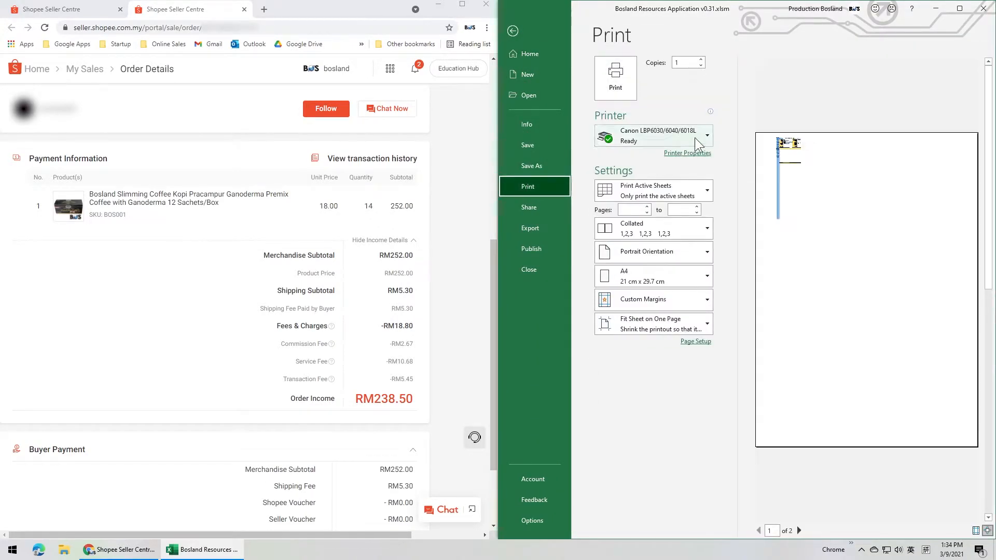
left_click(694, 137)
left_click(638, 187)
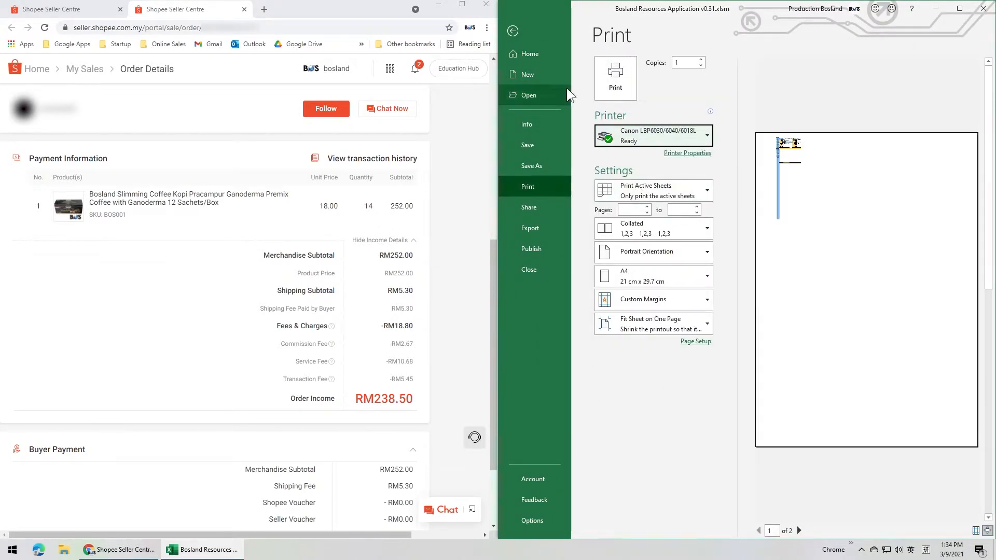
left_click(513, 31)
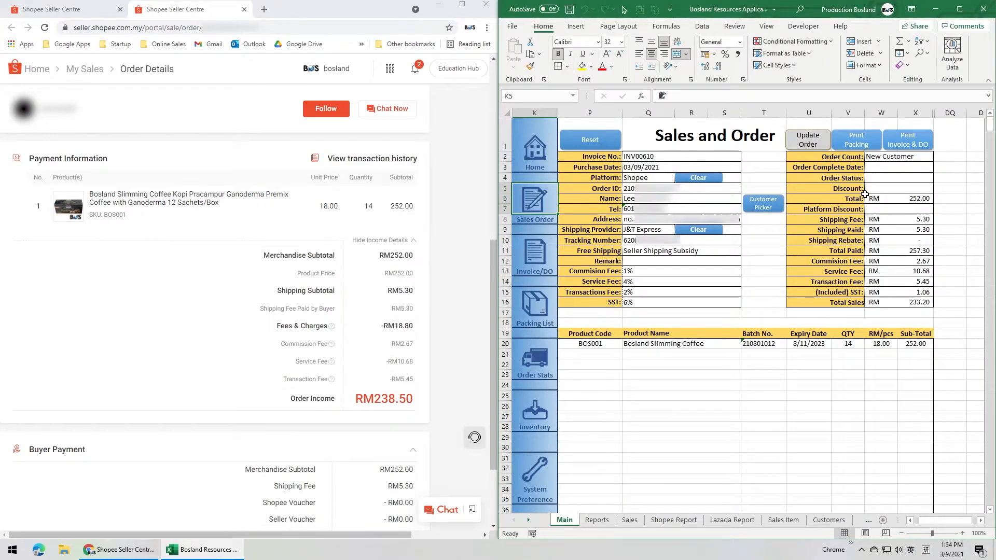
Step: Open the print preview of the order's packing list and set its page orientation to Landscape
left_click(864, 148)
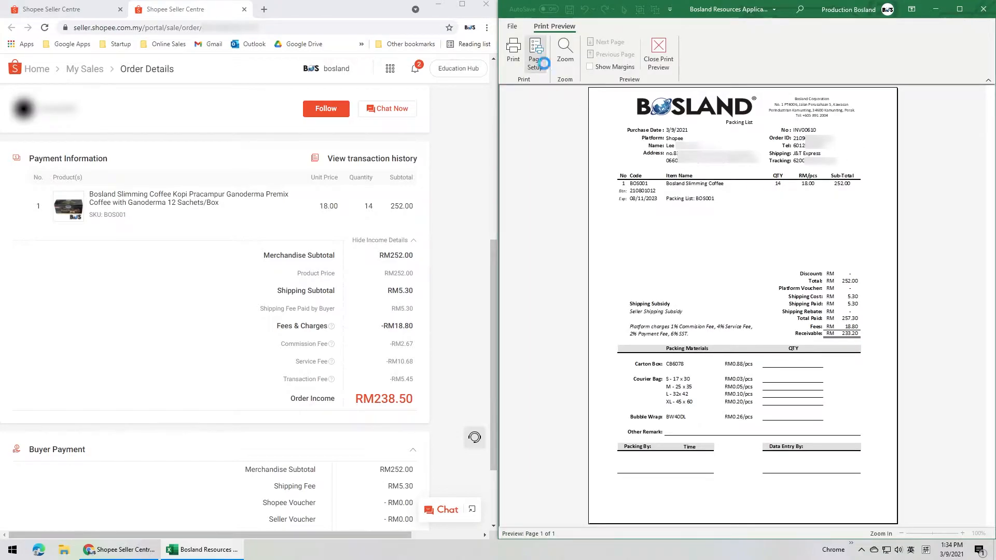
left_click(534, 57)
left_click(830, 207)
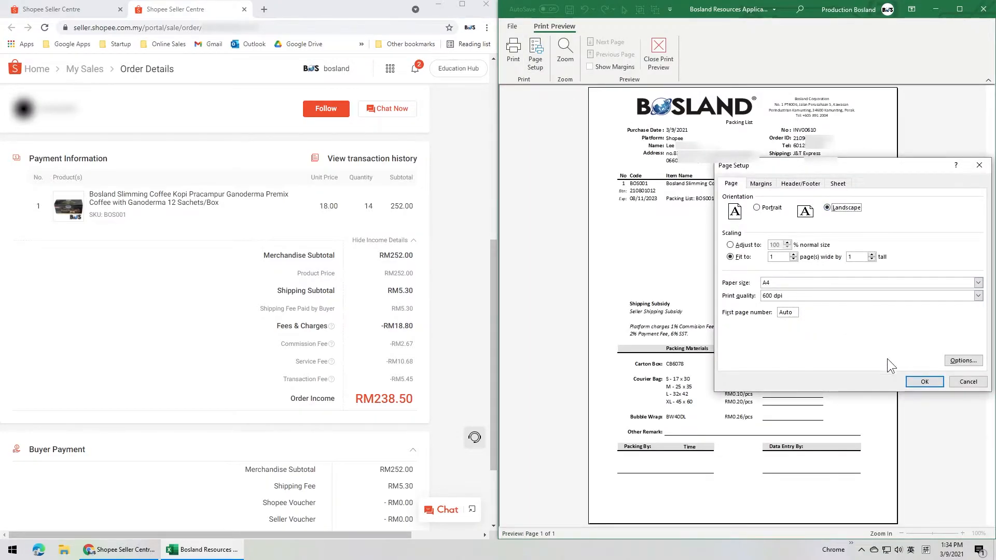
left_click(923, 382)
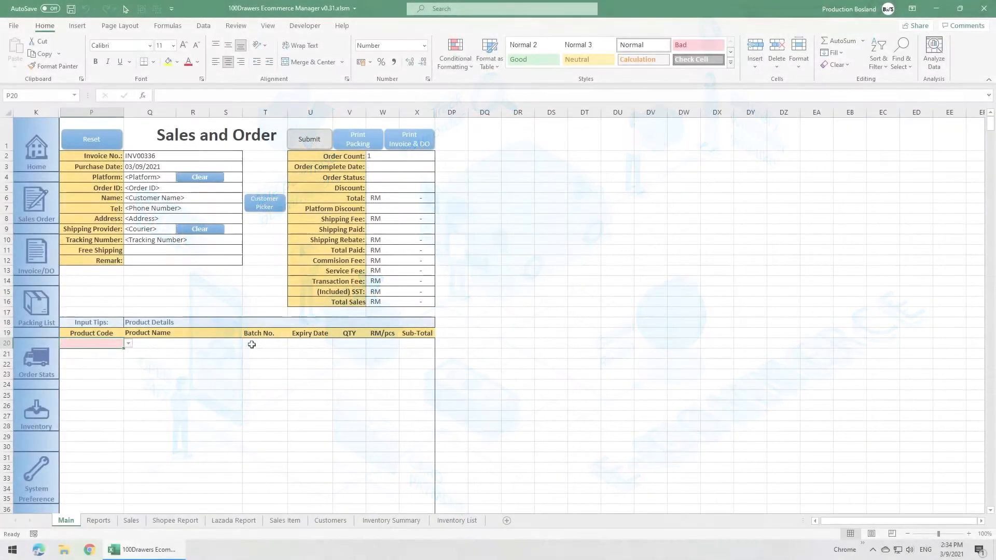
Step: Add the 280 ml paper cup bundle (PC280 with PCCVW, PCHDL and PCSTR) as the order's first product
left_click(129, 343)
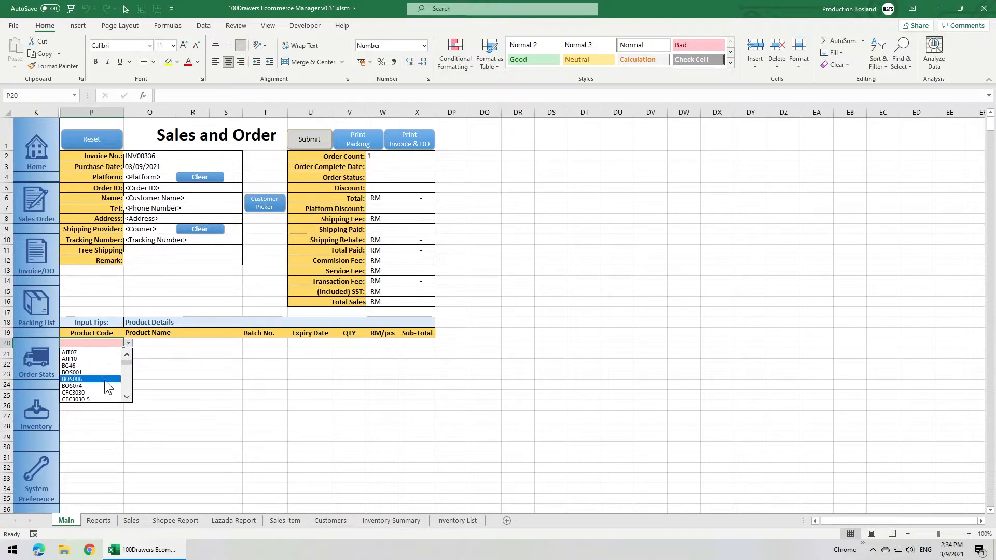
left_click(102, 399)
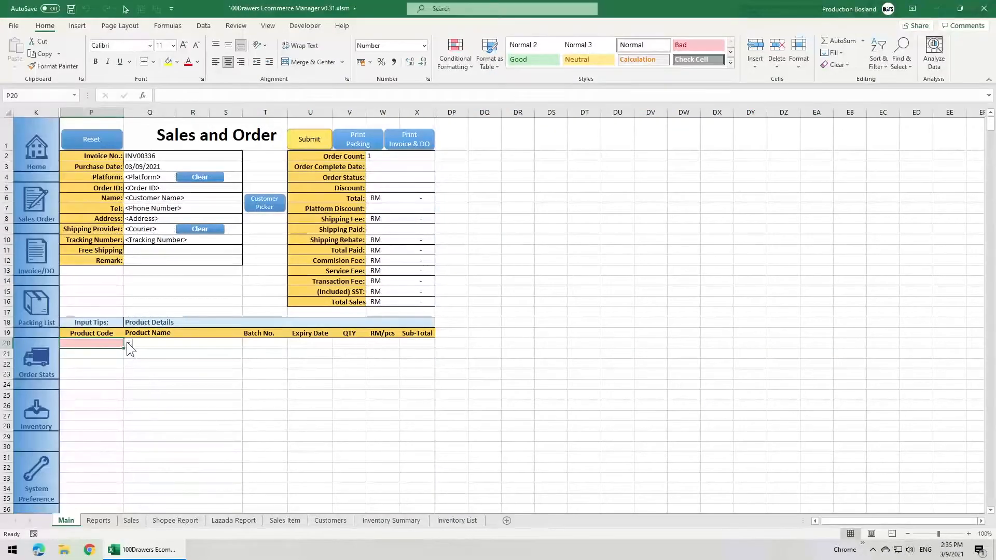
left_click(127, 343)
scroll(129, 378, "down", 3)
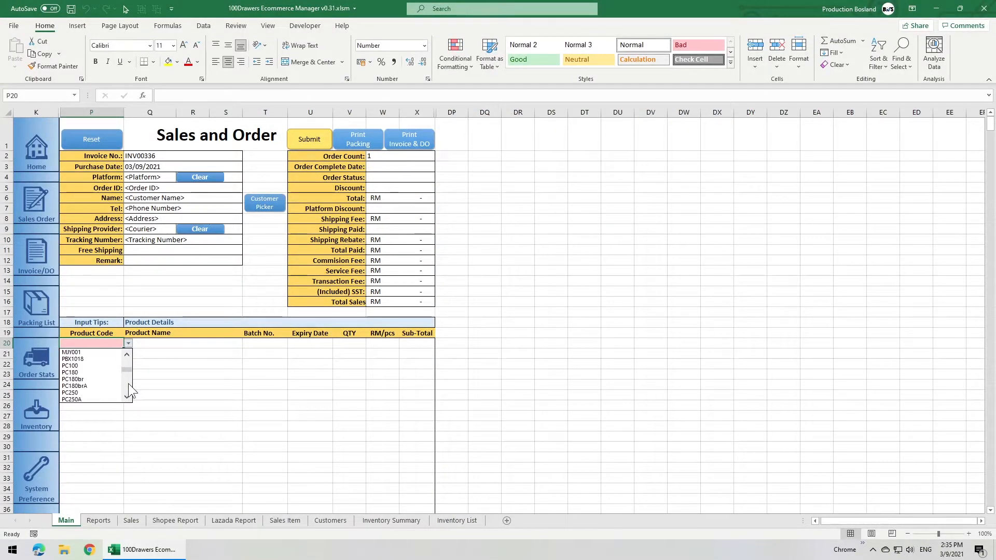
left_click(128, 384)
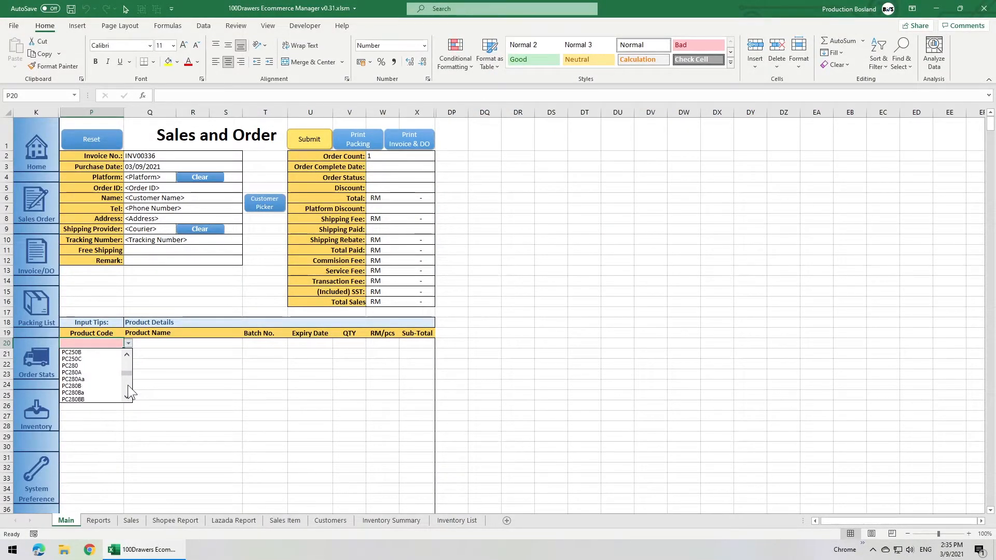
left_click(84, 372)
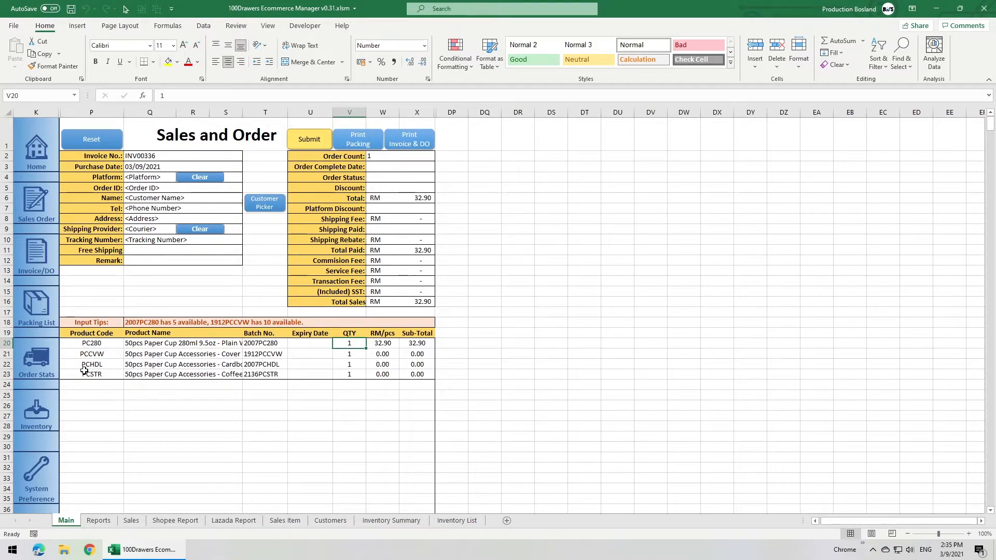
Step: Add the PC280B paper cup bundle below the first bundle's product lines
left_click(88, 384)
left_click(129, 384)
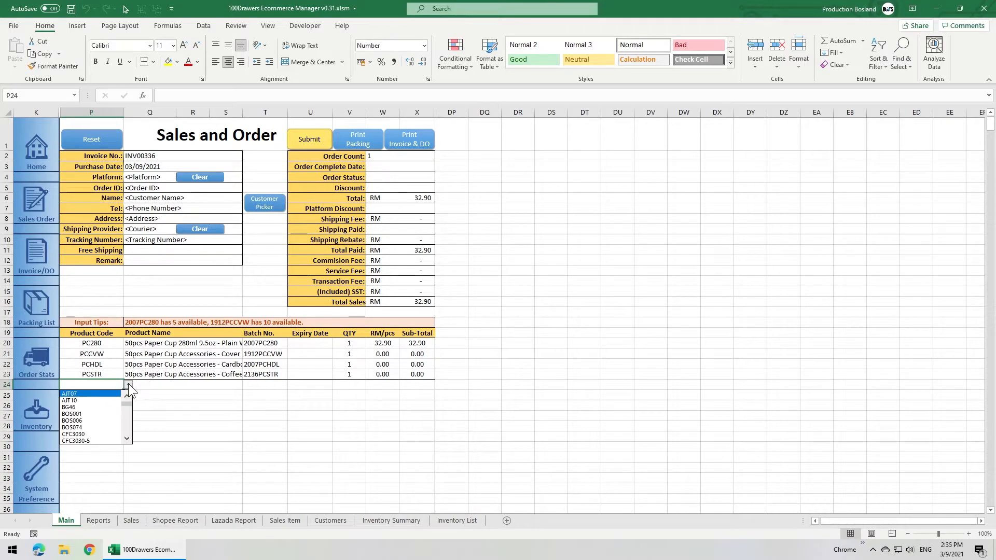
left_click(126, 425)
left_click(127, 425)
left_click(126, 426)
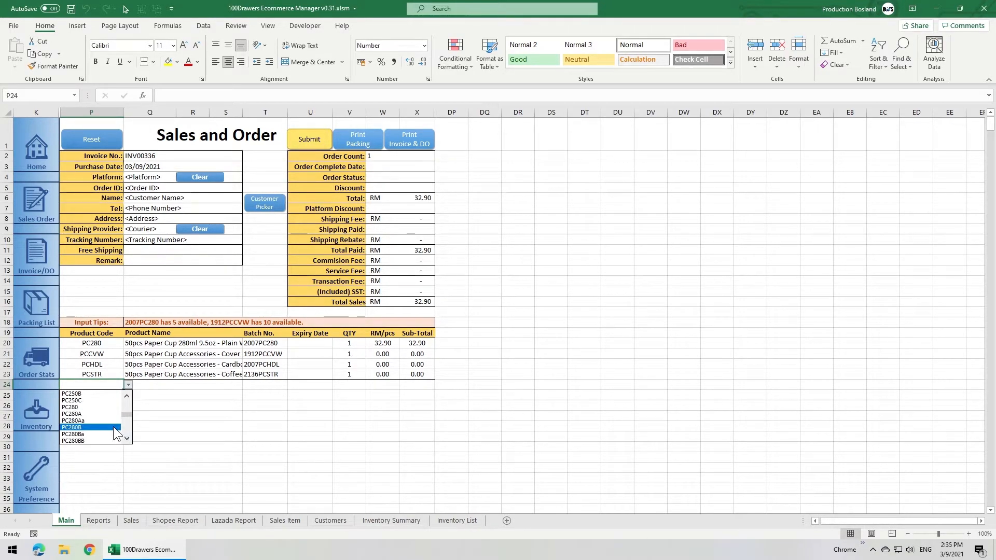
left_click(113, 426)
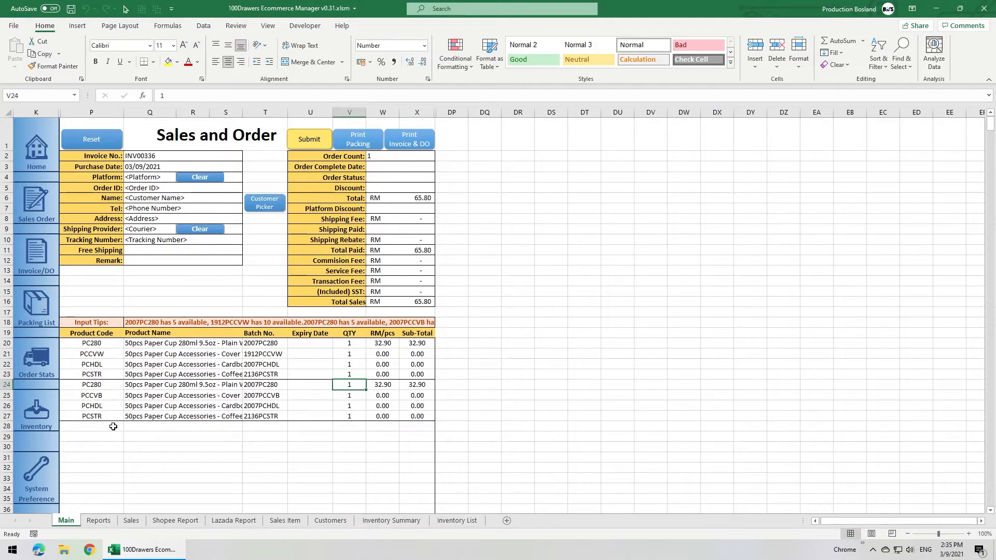
Step: Compare the repeated PC280, PCHDL and PCSTR lines of the two bundles
left_click(106, 385)
left_click(106, 343)
left_click(99, 405)
left_click(101, 364)
left_click(100, 415)
left_click(103, 376)
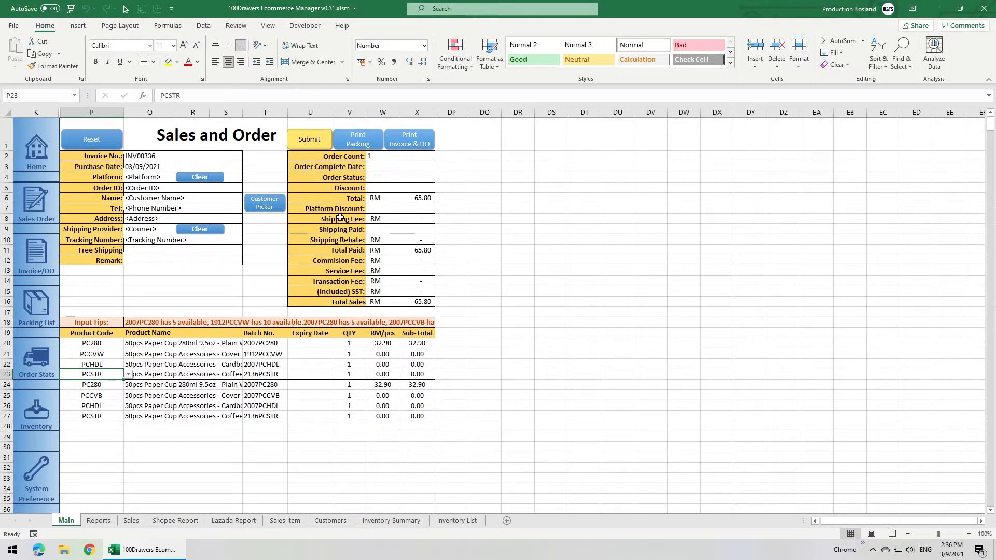
Step: Submit the paper cup order and print its packing list
left_click(310, 139)
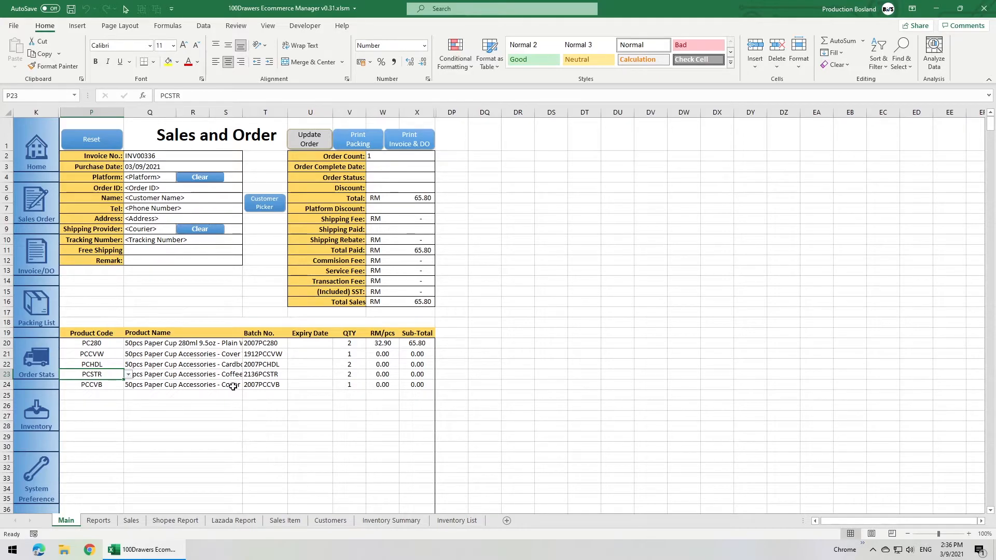
left_click(359, 140)
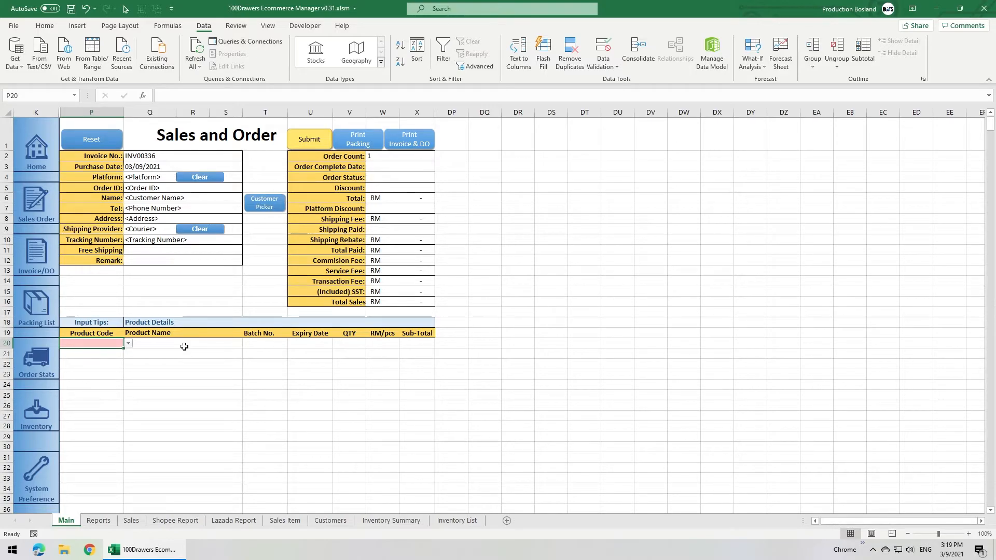
Step: Add product PBX1018 to the blank order with a quantity of 15
left_click(128, 343)
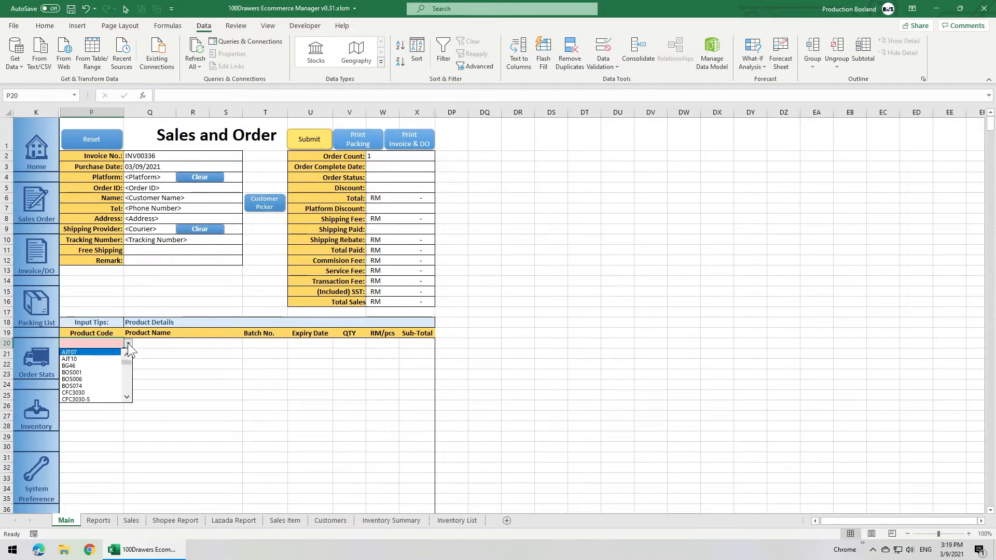
left_click(97, 359)
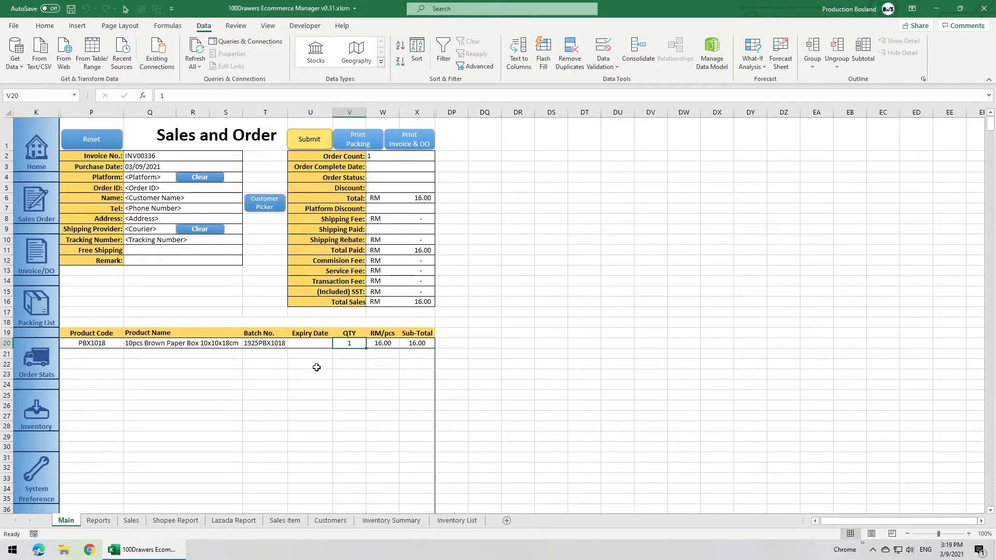
type("15")
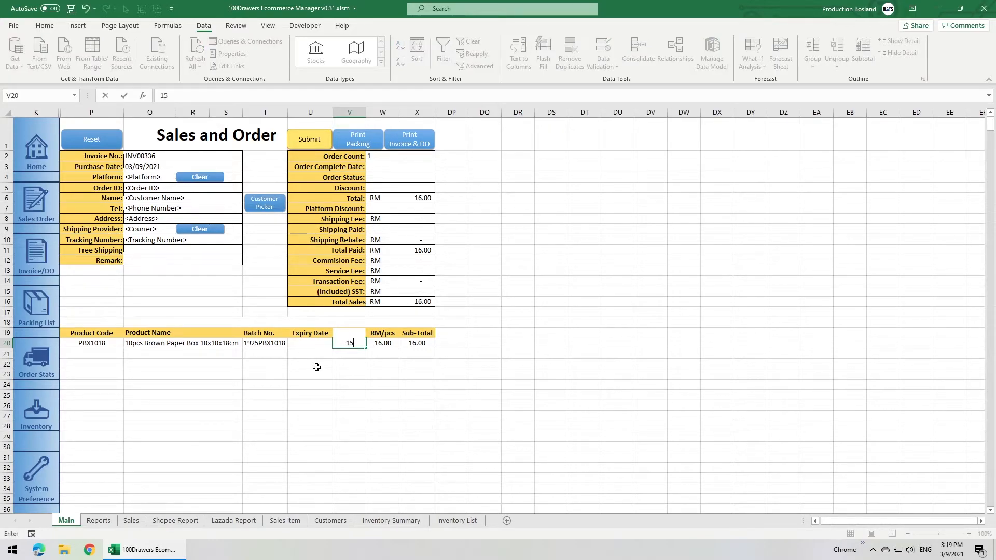
key("Return")
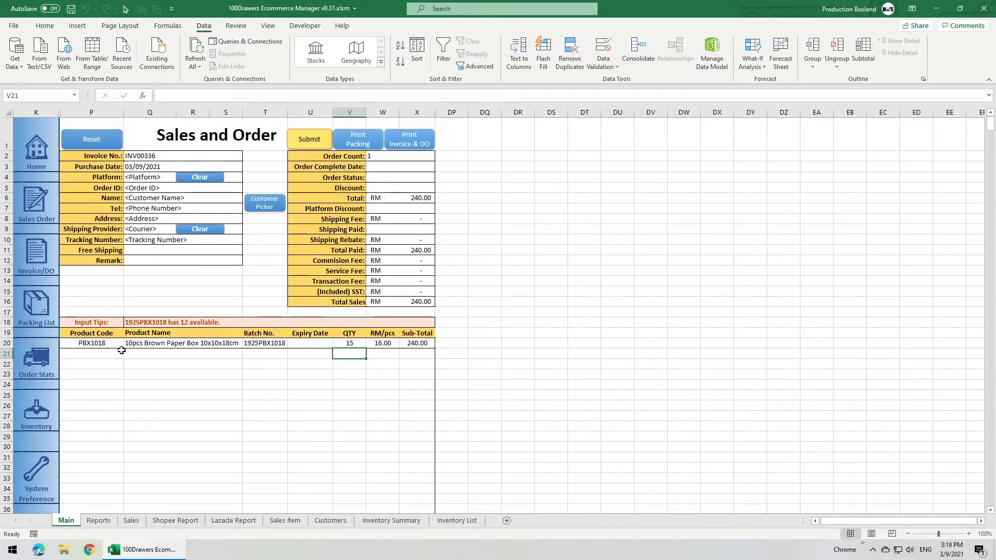
Step: Add a second PBX1018 line as a different batch and set its batch number to 2109PBX1018
left_click(119, 354)
left_click(128, 354)
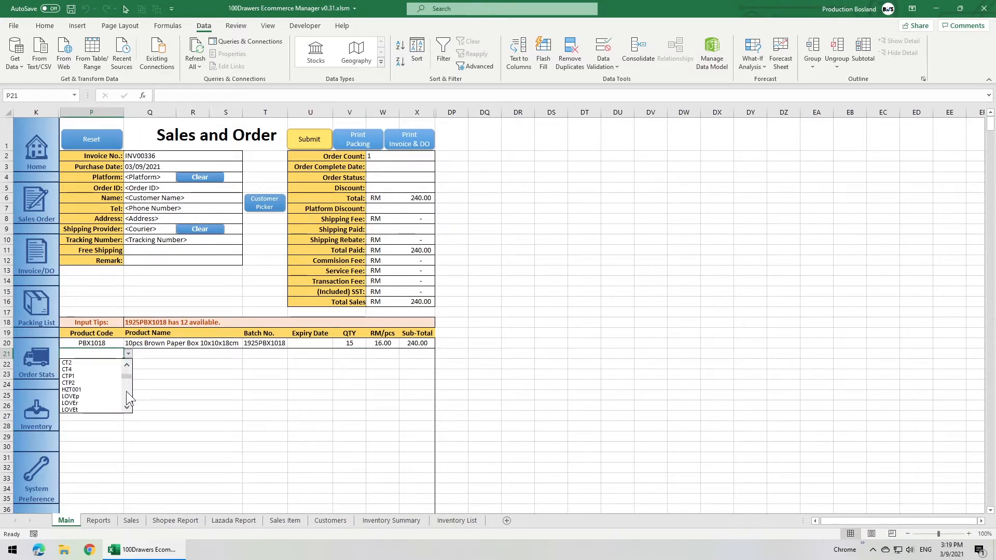
left_click(105, 369)
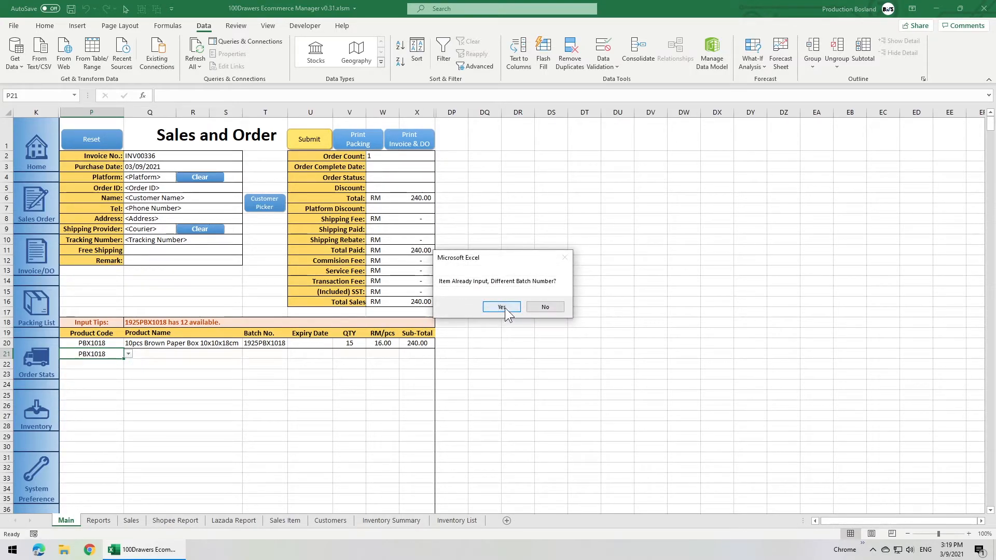
left_click(502, 307)
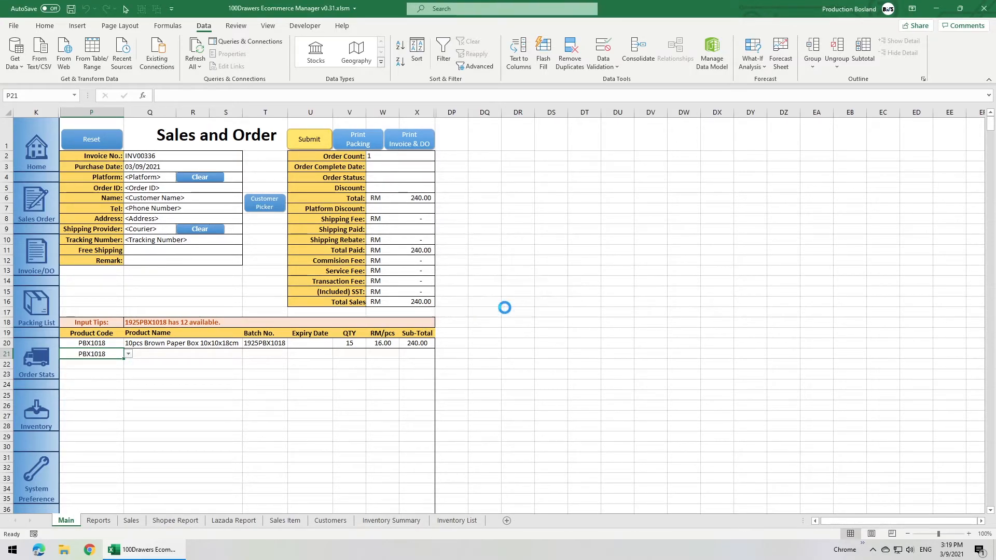
left_click(272, 353)
left_click(291, 354)
left_click(291, 367)
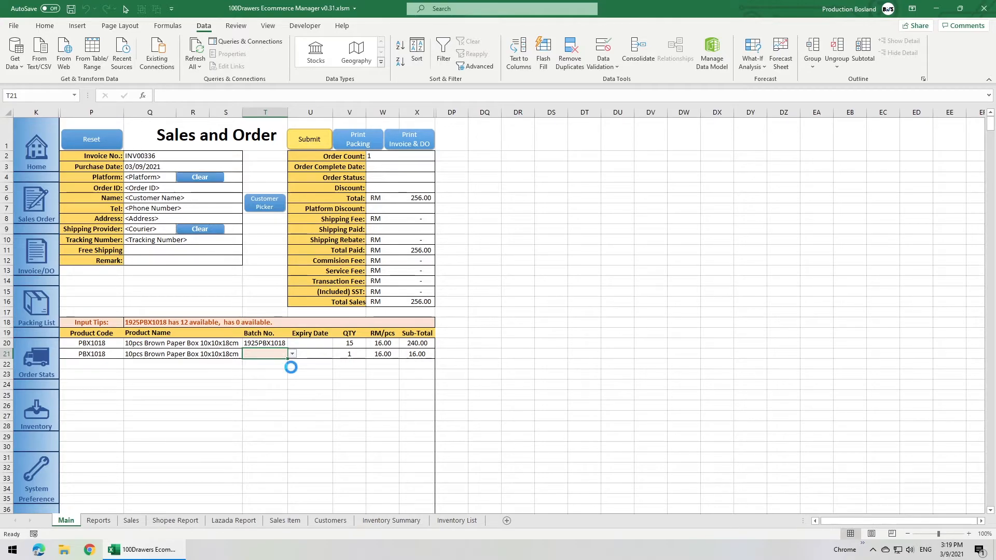
Step: Split the PBX1018 quantity into 12 from batch 1925PBX1018 and 3 from batch 2109PBX1018
left_click(348, 344)
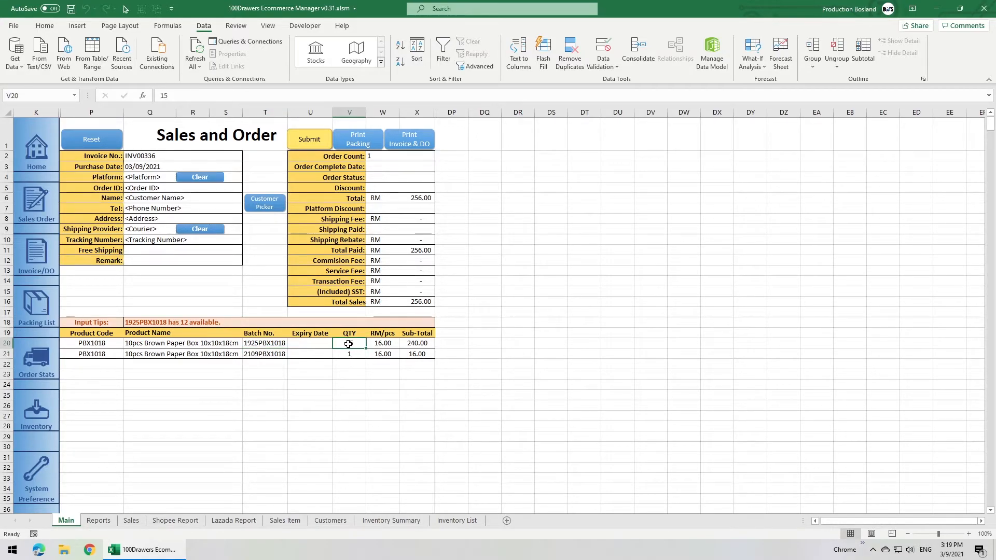
type("12")
key("Return")
type("3")
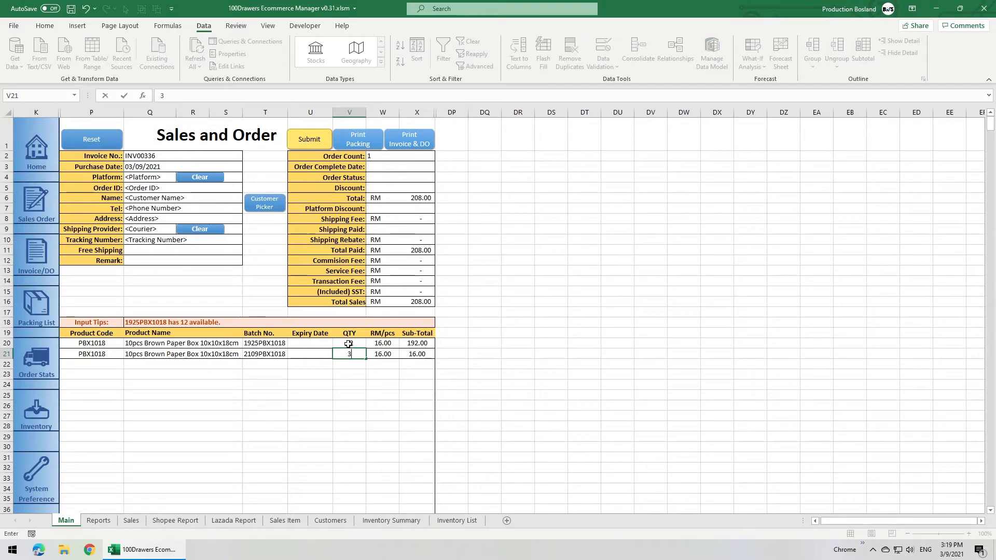
key("Return")
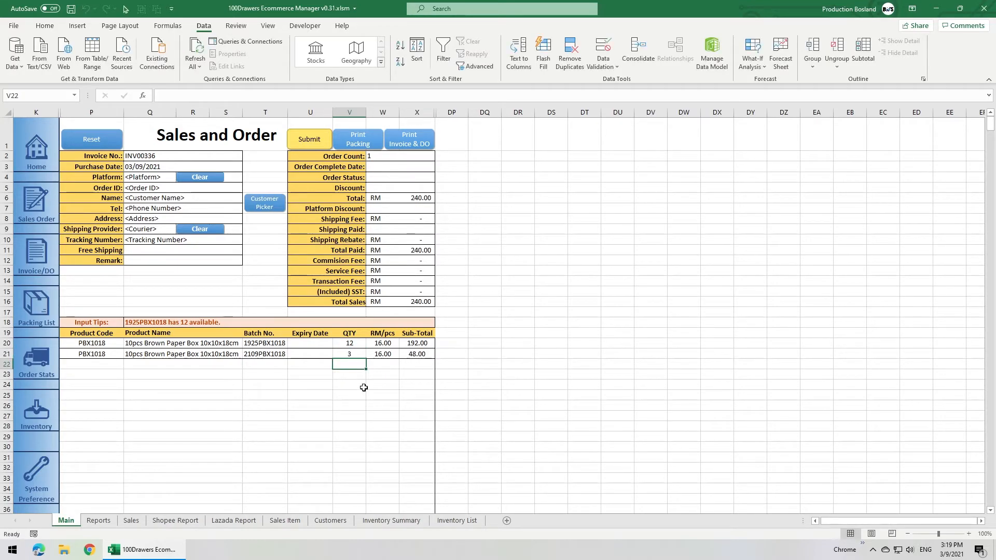
Step: Set the Stock Level Warning in the System Preferences inventory settings to 15
left_click(46, 475)
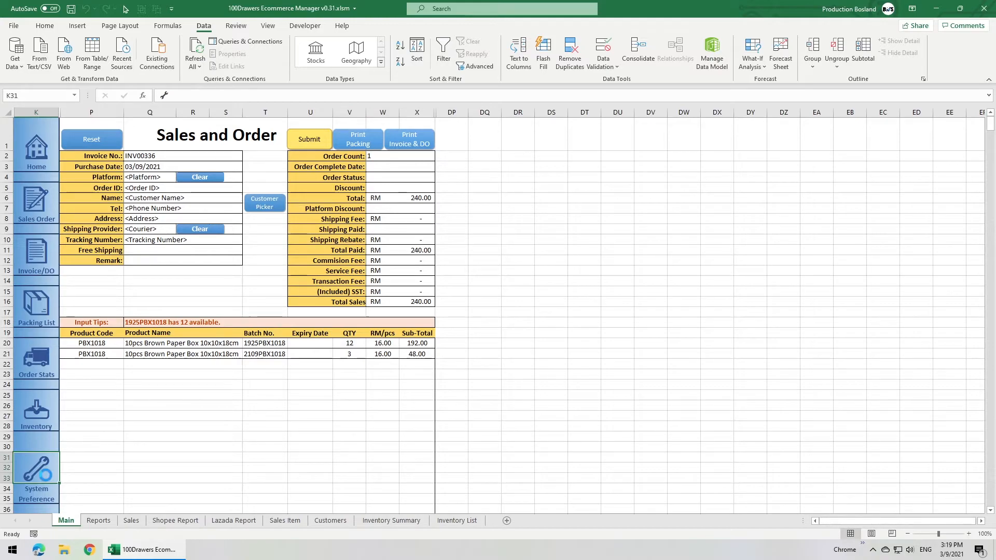
left_click_drag(127, 437, 124, 487)
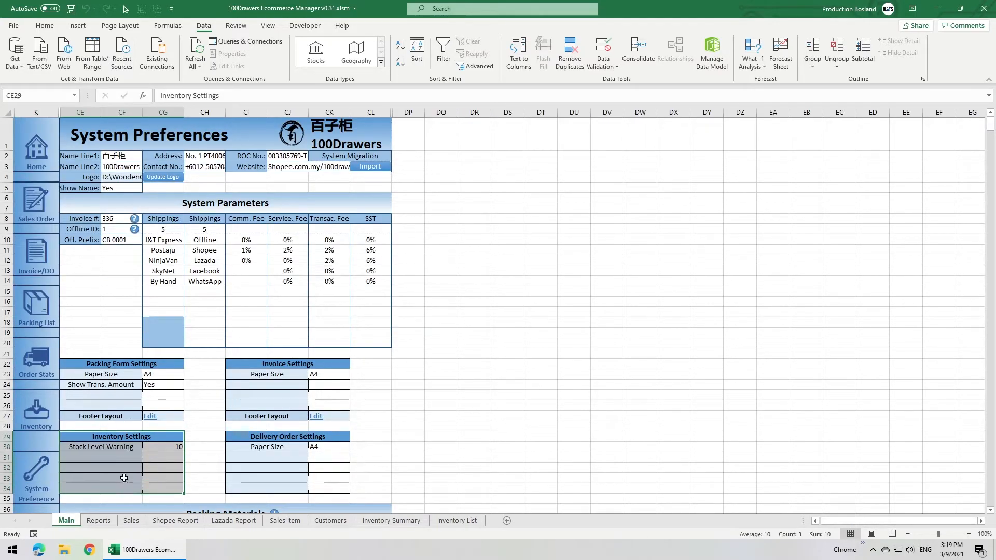
left_click(124, 447)
left_click(164, 446)
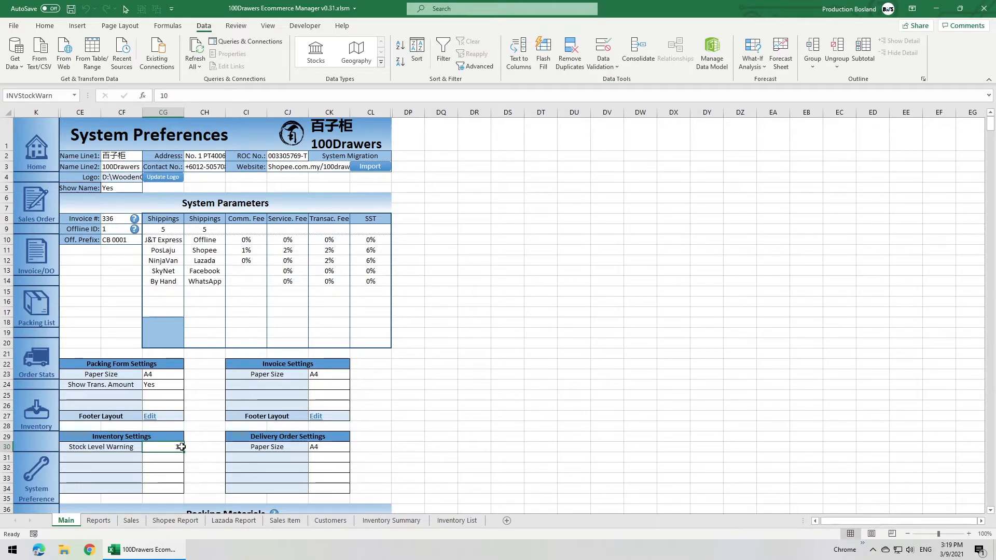
type("15")
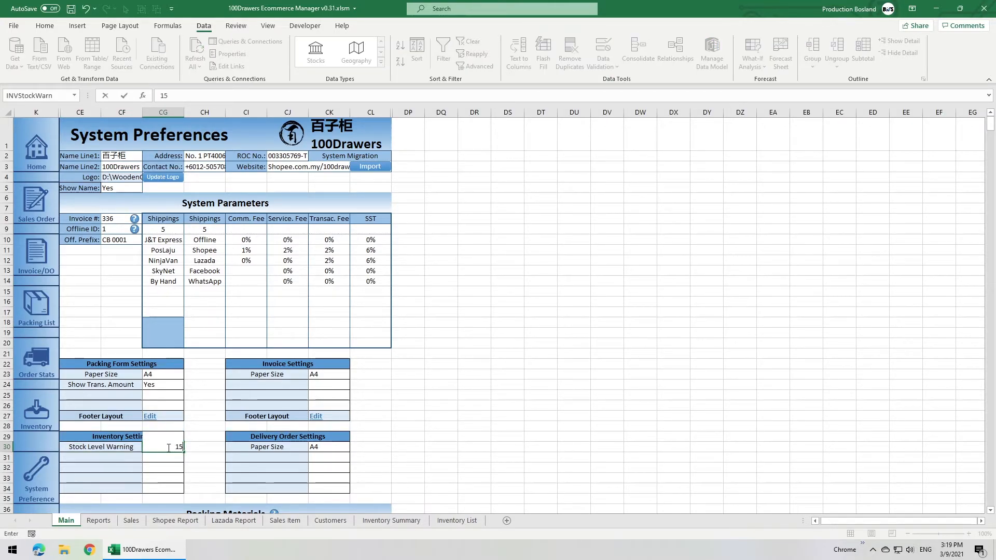
key("Return")
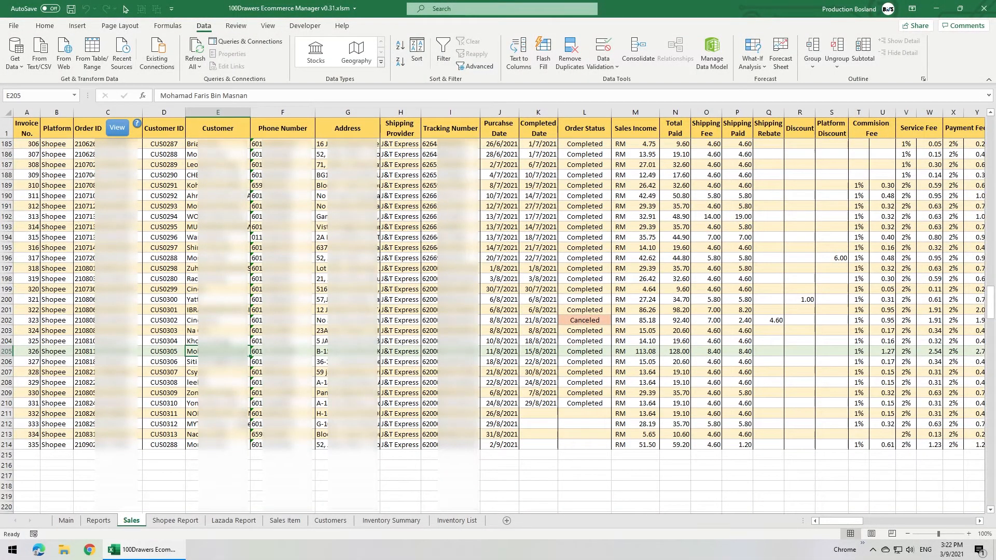
Step: Select invoice 327 in the Sales records to view its order, and look up its product lines in Sales Item
left_click(27, 361)
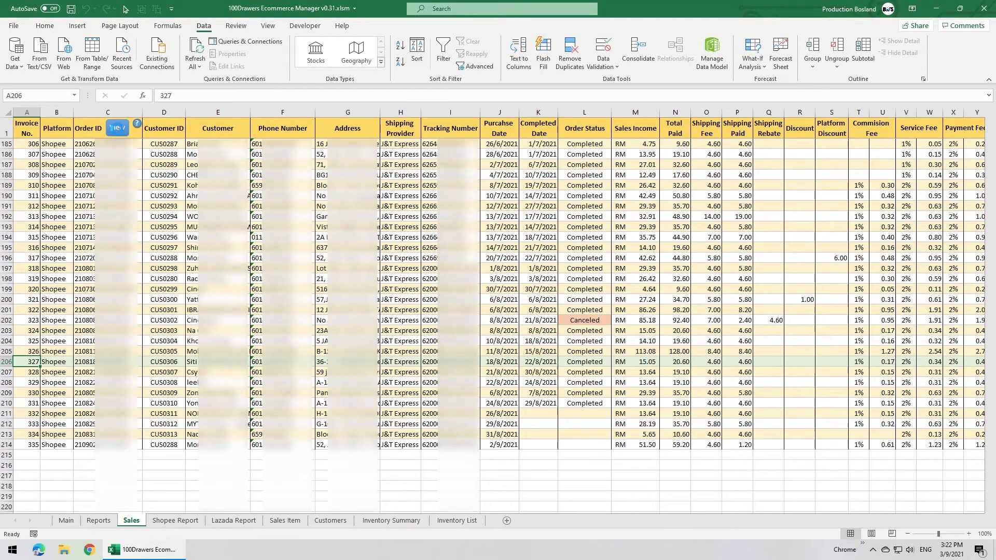
left_click(117, 128)
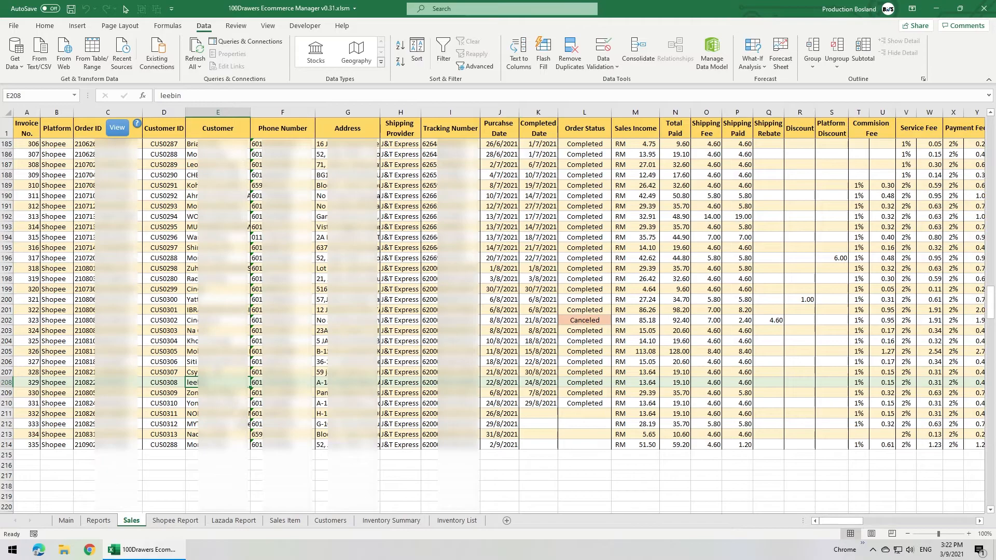
left_click(219, 353)
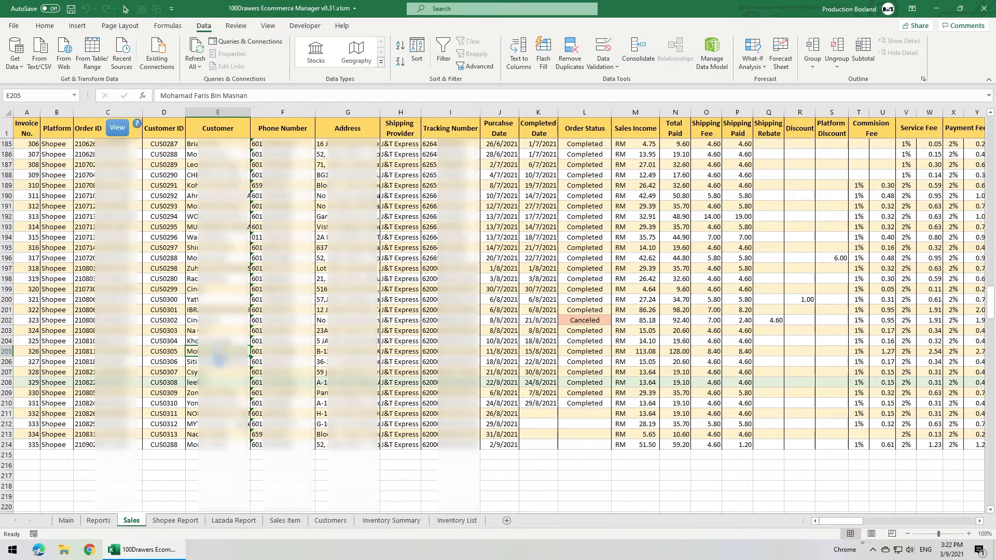
left_click(219, 361)
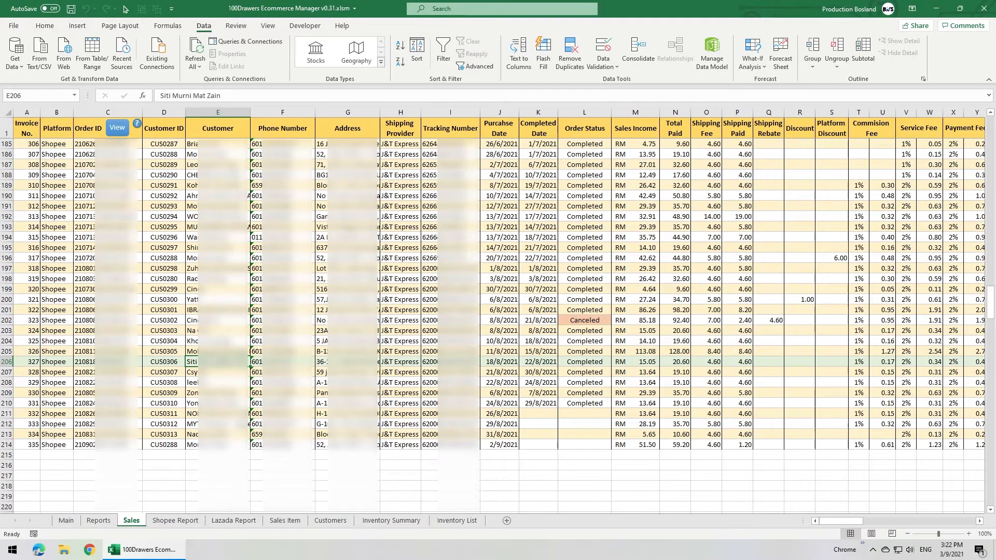
left_click(37, 363)
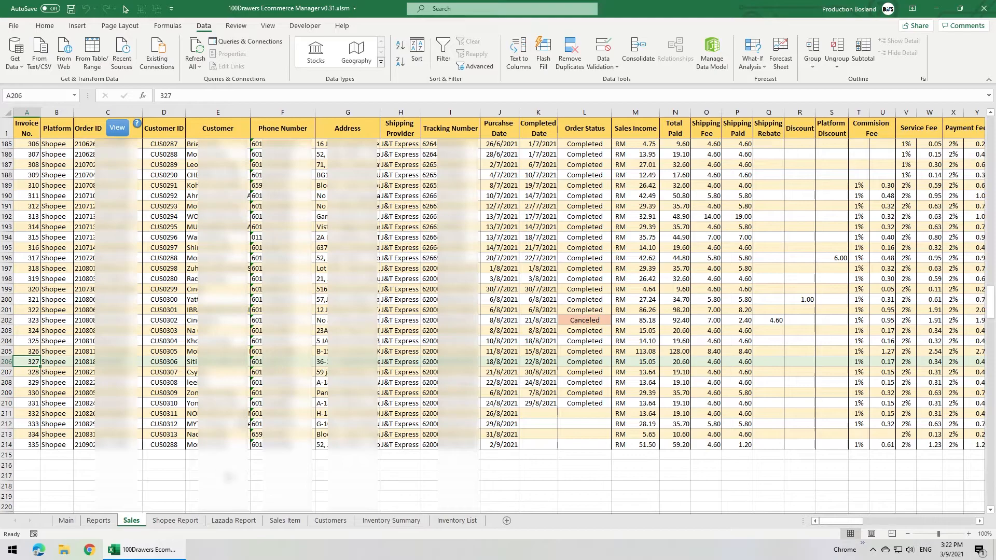
left_click(286, 521)
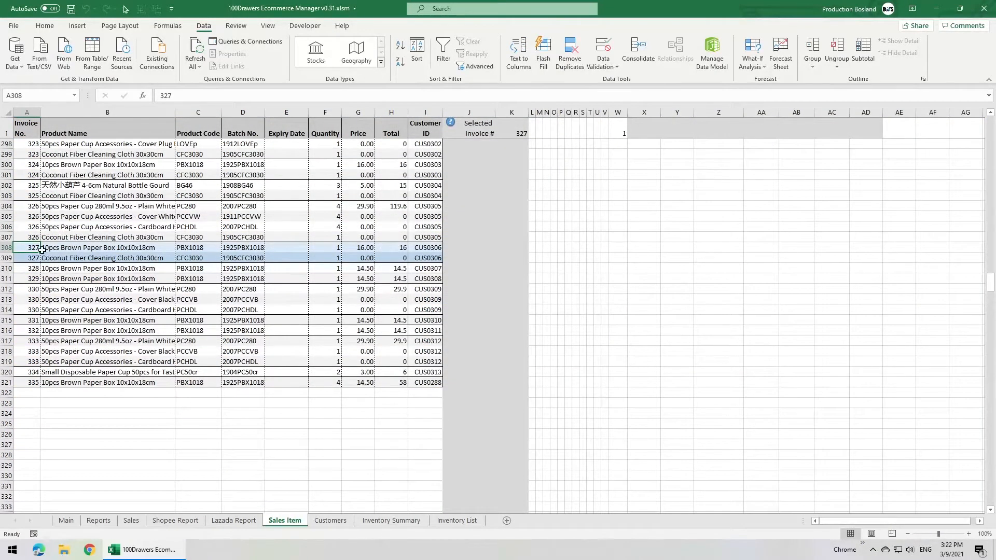
Step: Check invoice 327's two product lines in Sales Item and its customer record in Customers, then return to its sales order
left_click_drag(31, 248, 25, 259)
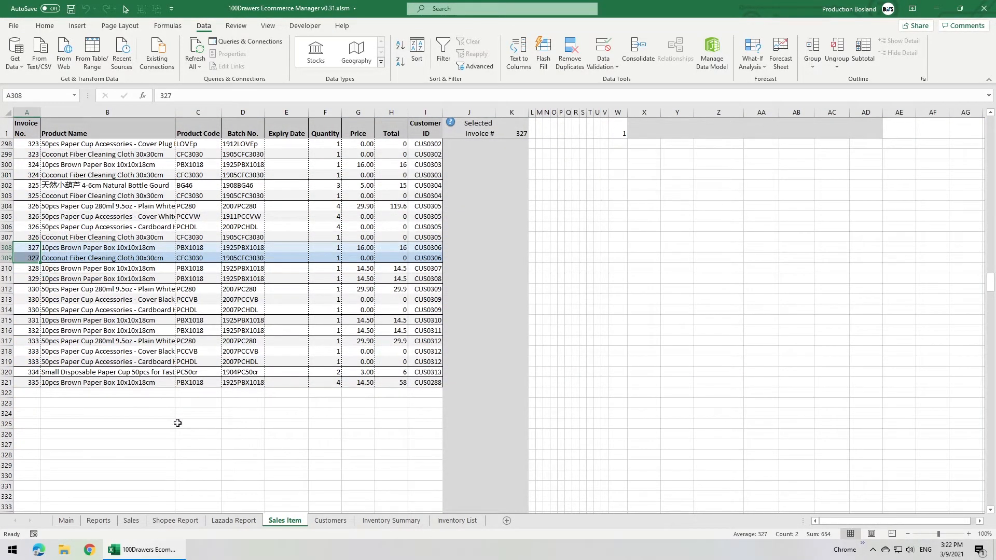
left_click(330, 521)
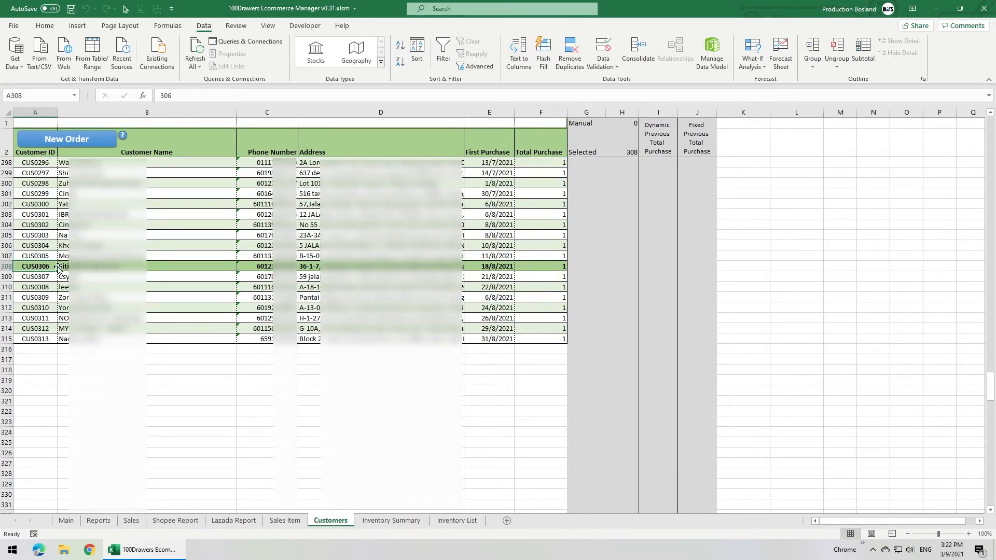
left_click(130, 521)
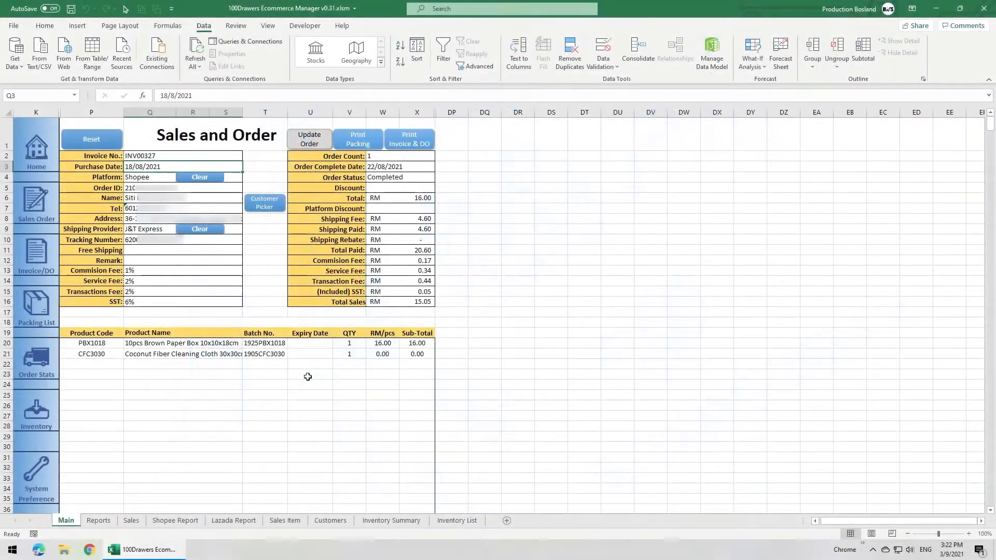
Step: Set the unit price of the PBX1018 line on invoice INV00327 to RM 14
left_click(172, 343)
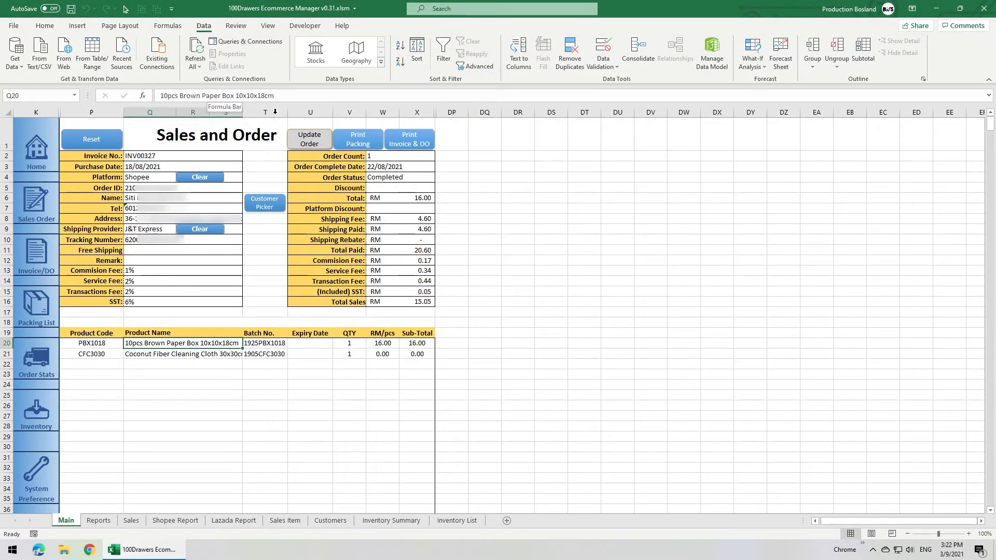
left_click(280, 344)
left_click(340, 345)
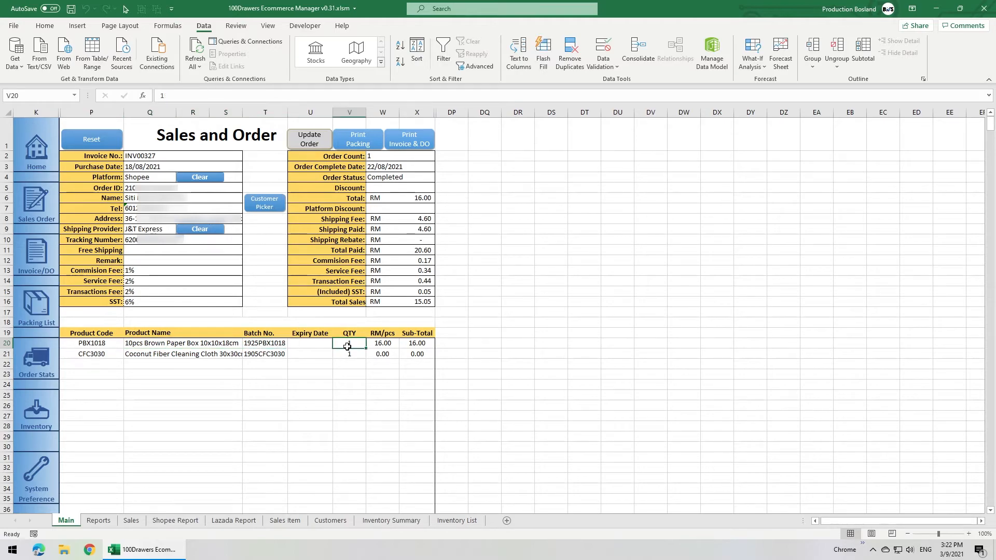
left_click(382, 345)
type("14")
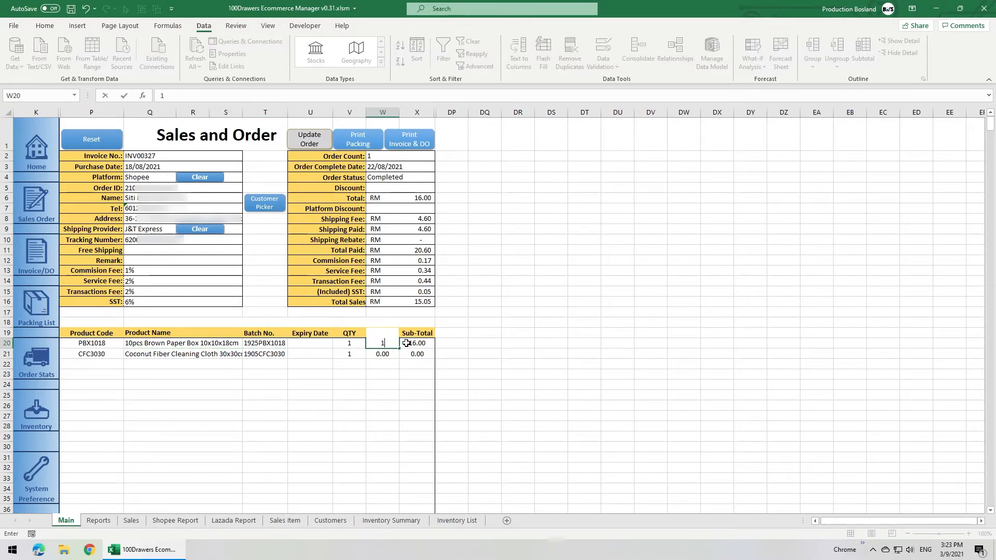
key("Return")
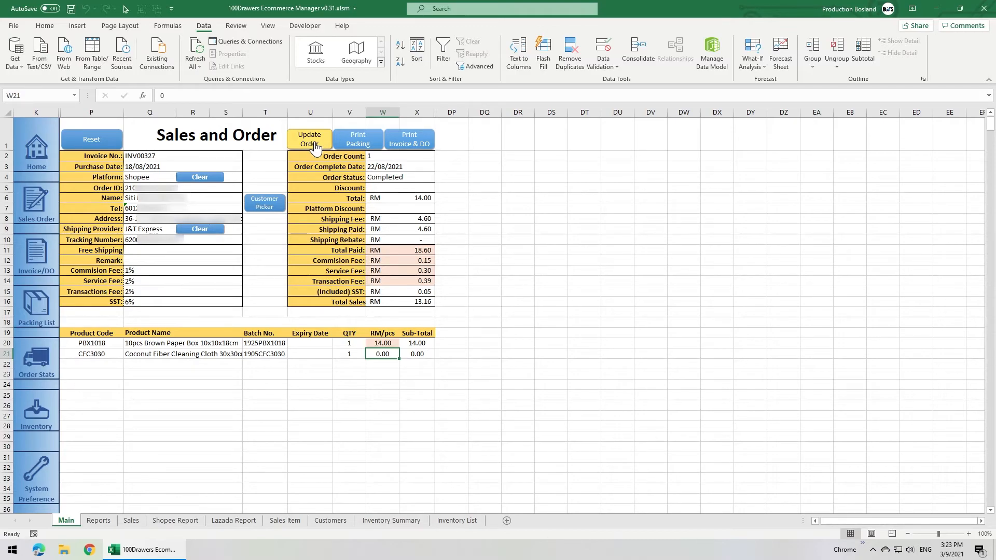
Step: Call up invoice 300 in the Sales and Order form by its invoice number
left_click(186, 154)
type("300")
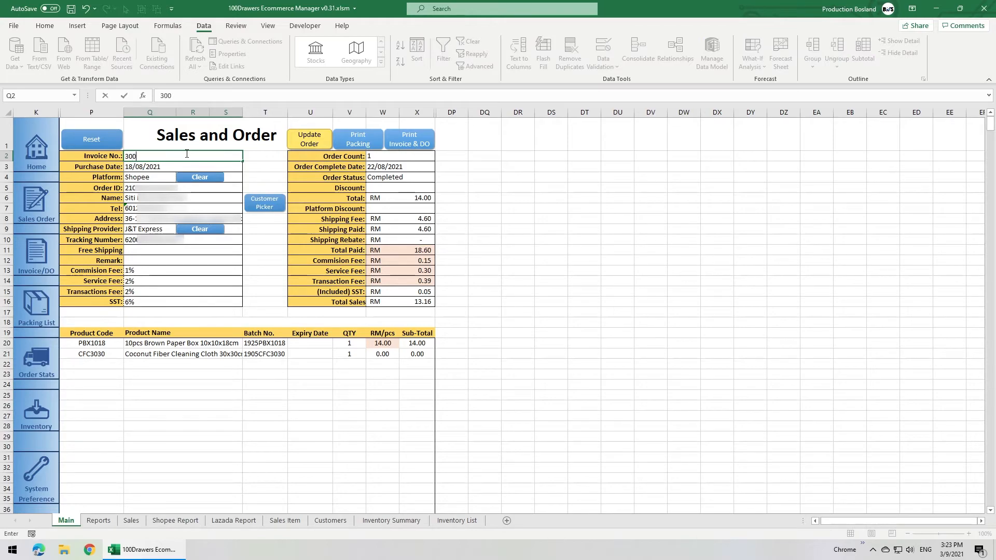
key("Return")
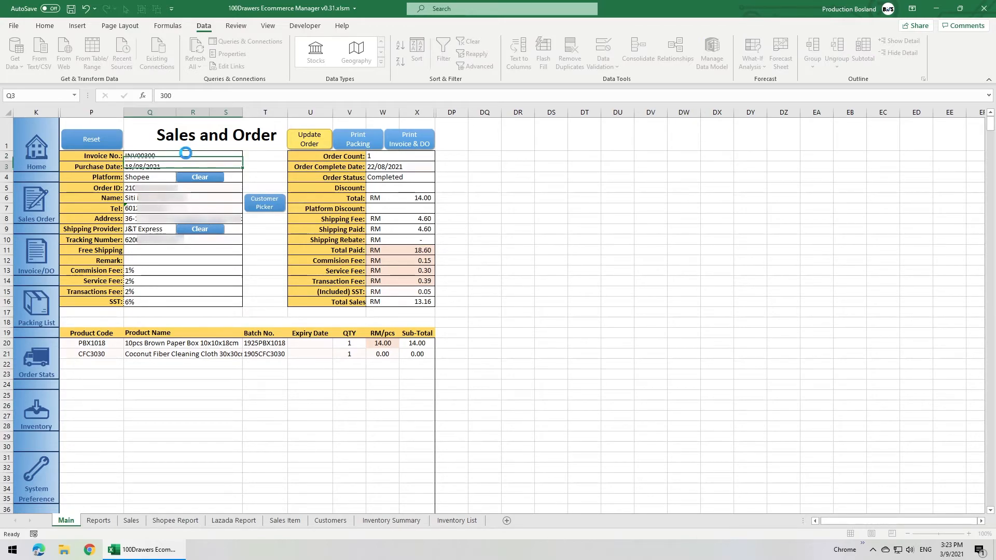